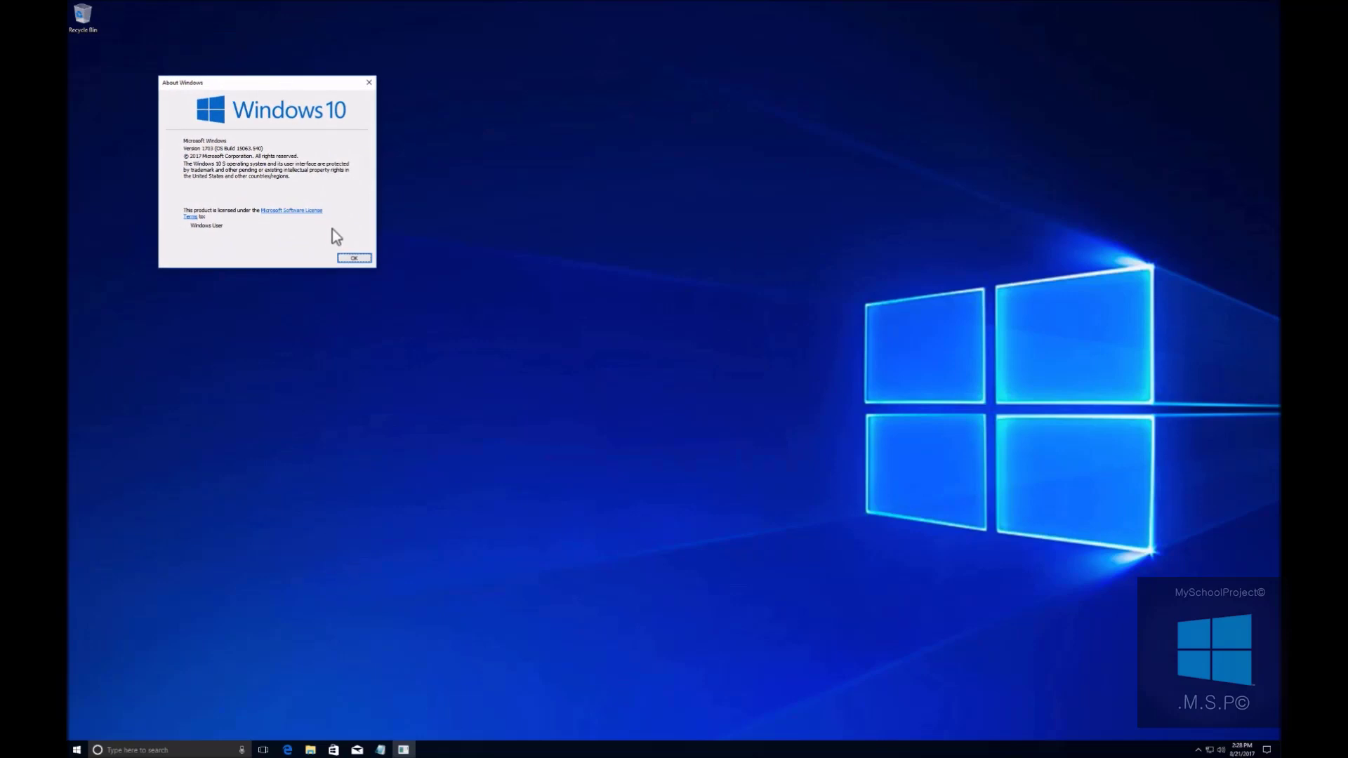
- Close the About Windows dialog and read the Notepad upgrade instructions, highlighting the introduction, Step 1 and Step 2
key(Return)
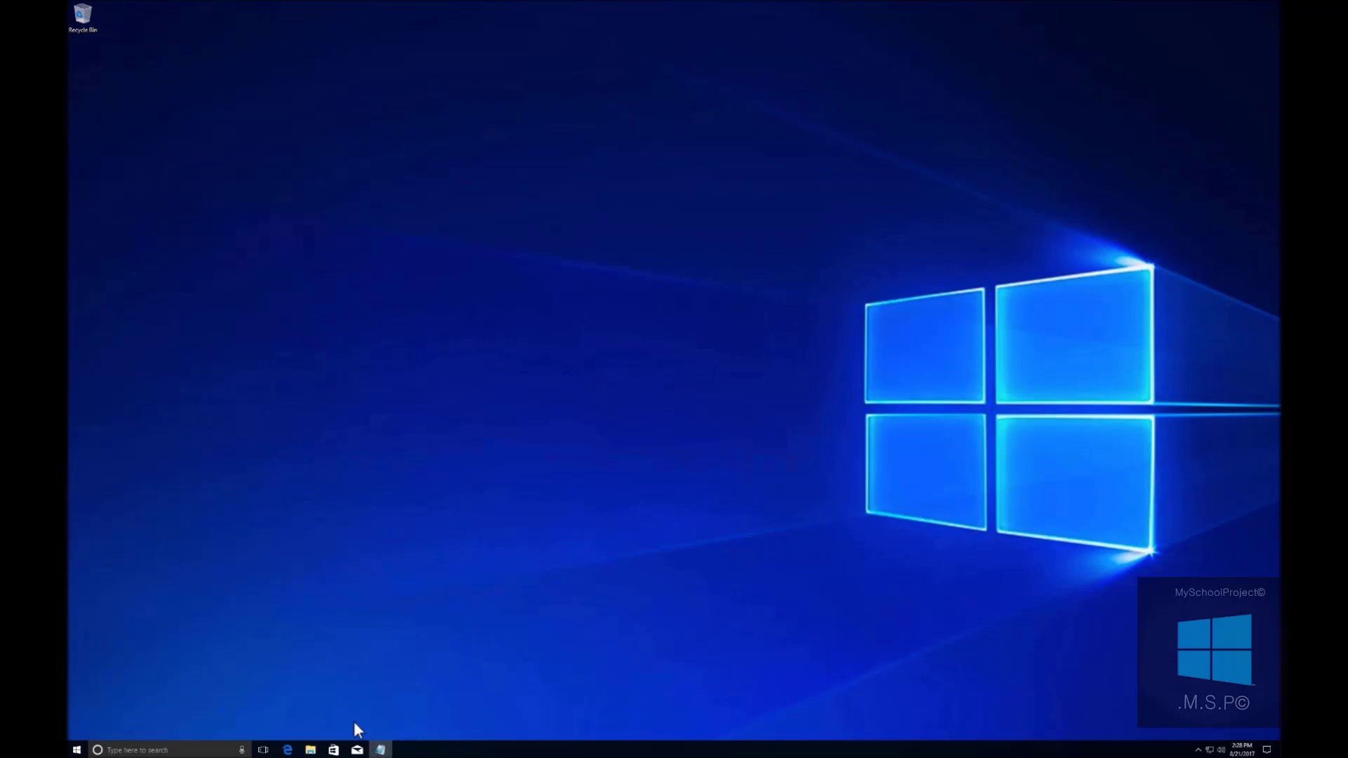
click(379, 749)
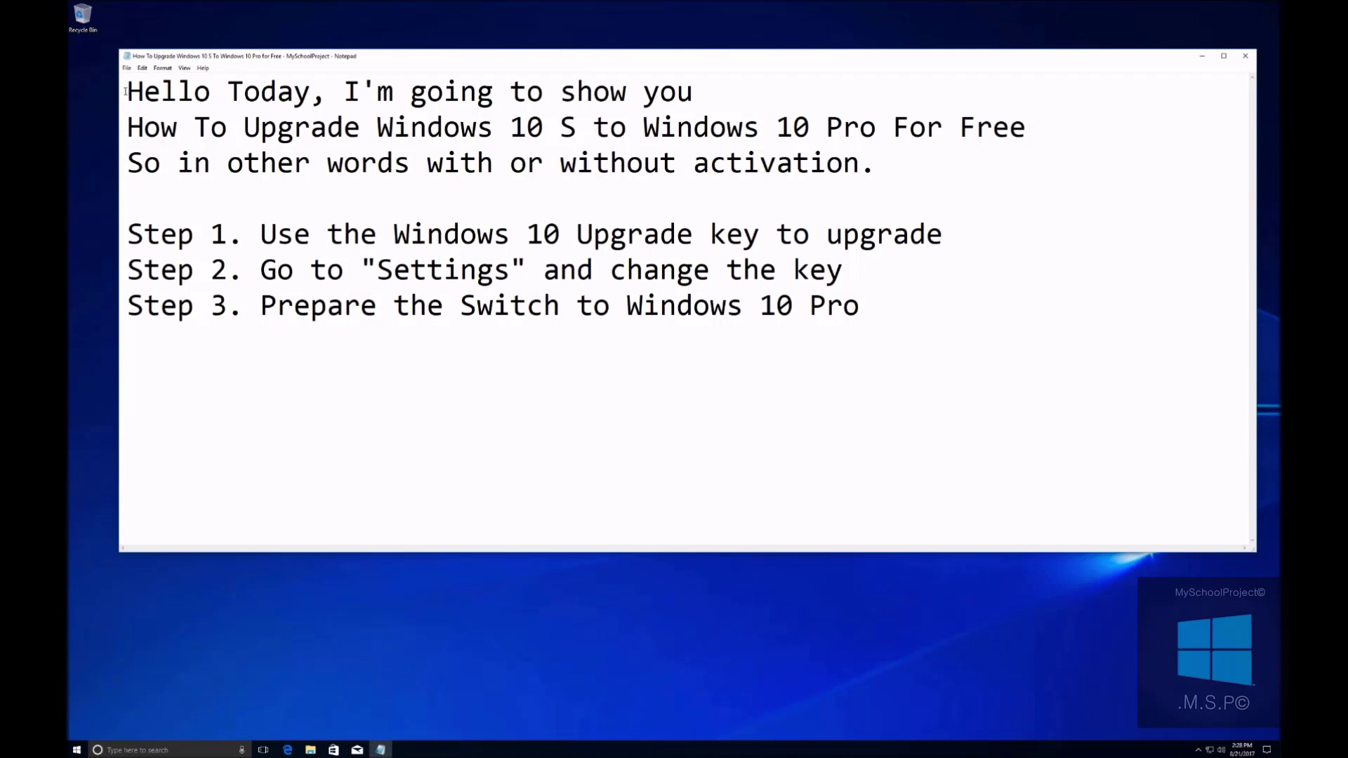
drag(127, 91, 598, 189)
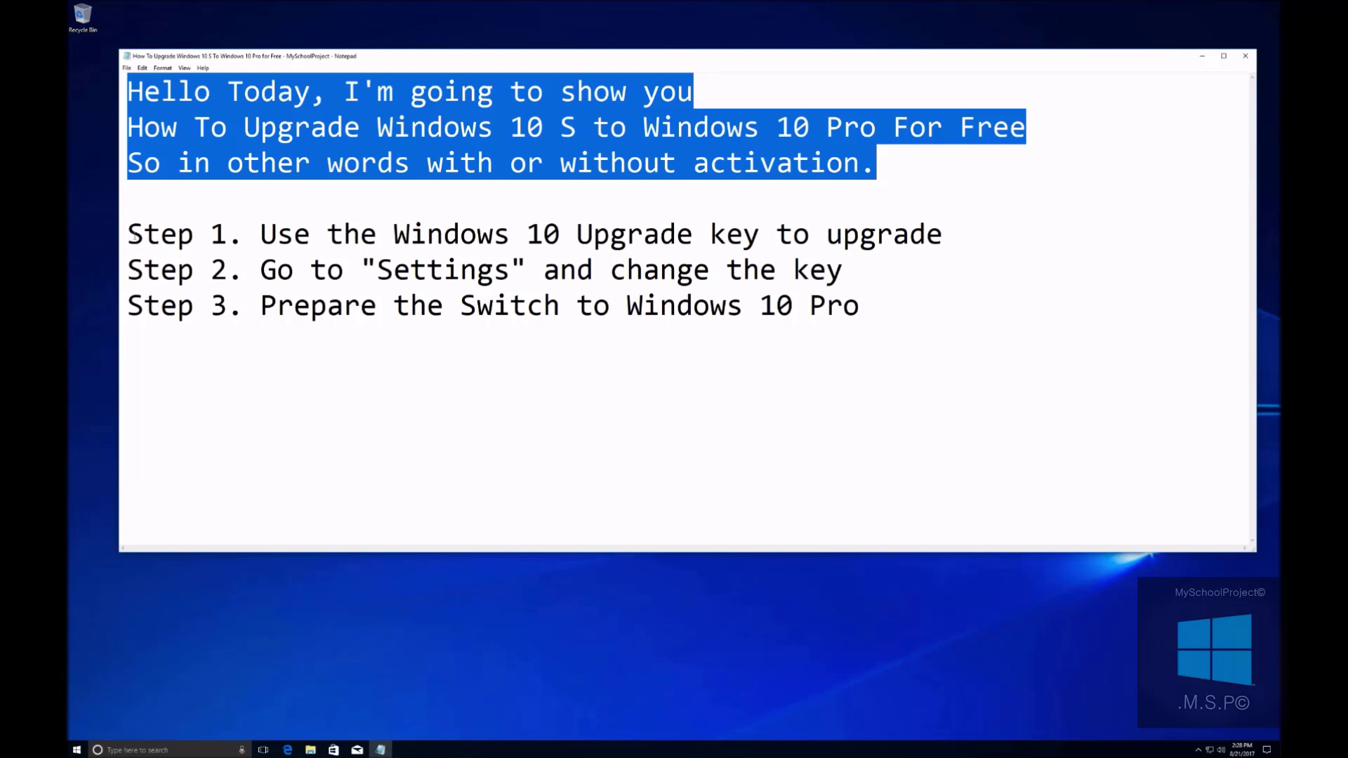
key(Down)
drag(128, 234, 427, 233)
click(721, 208)
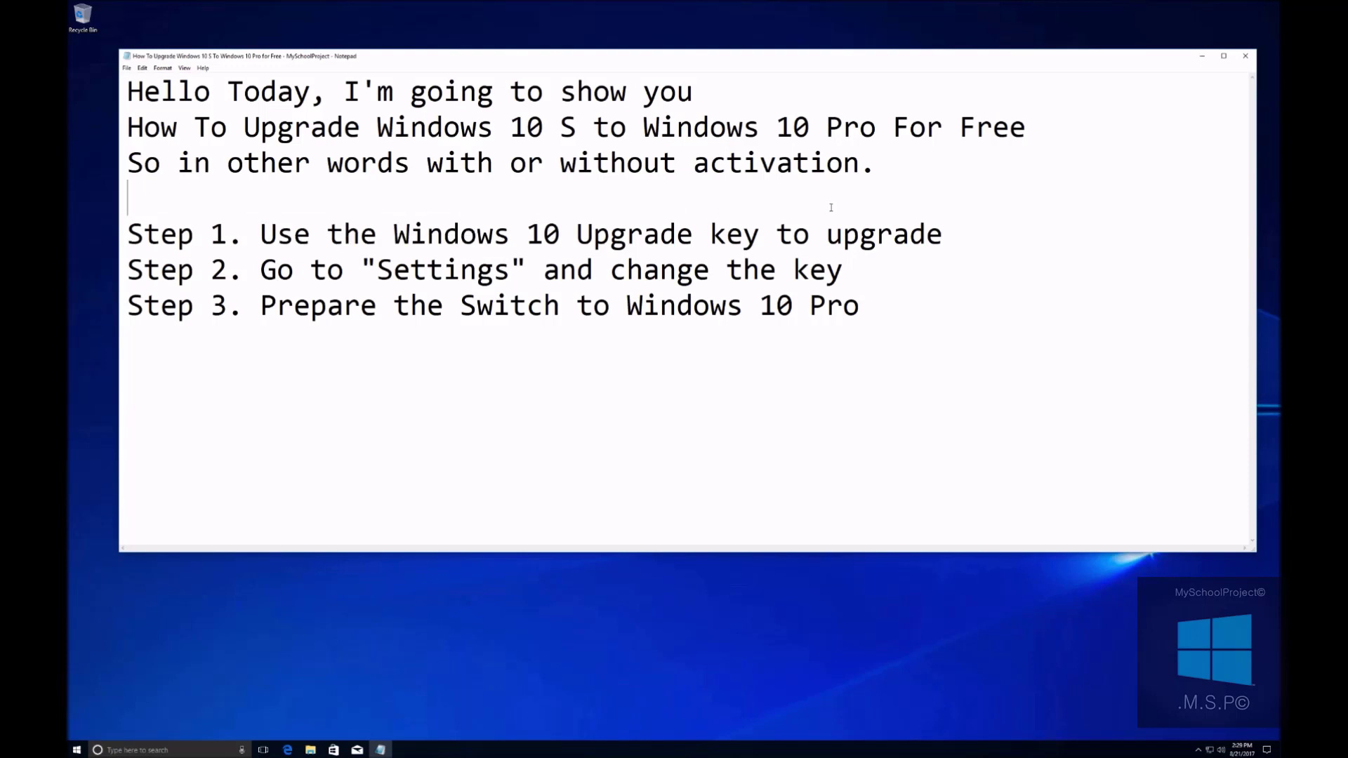
drag(831, 207, 943, 234)
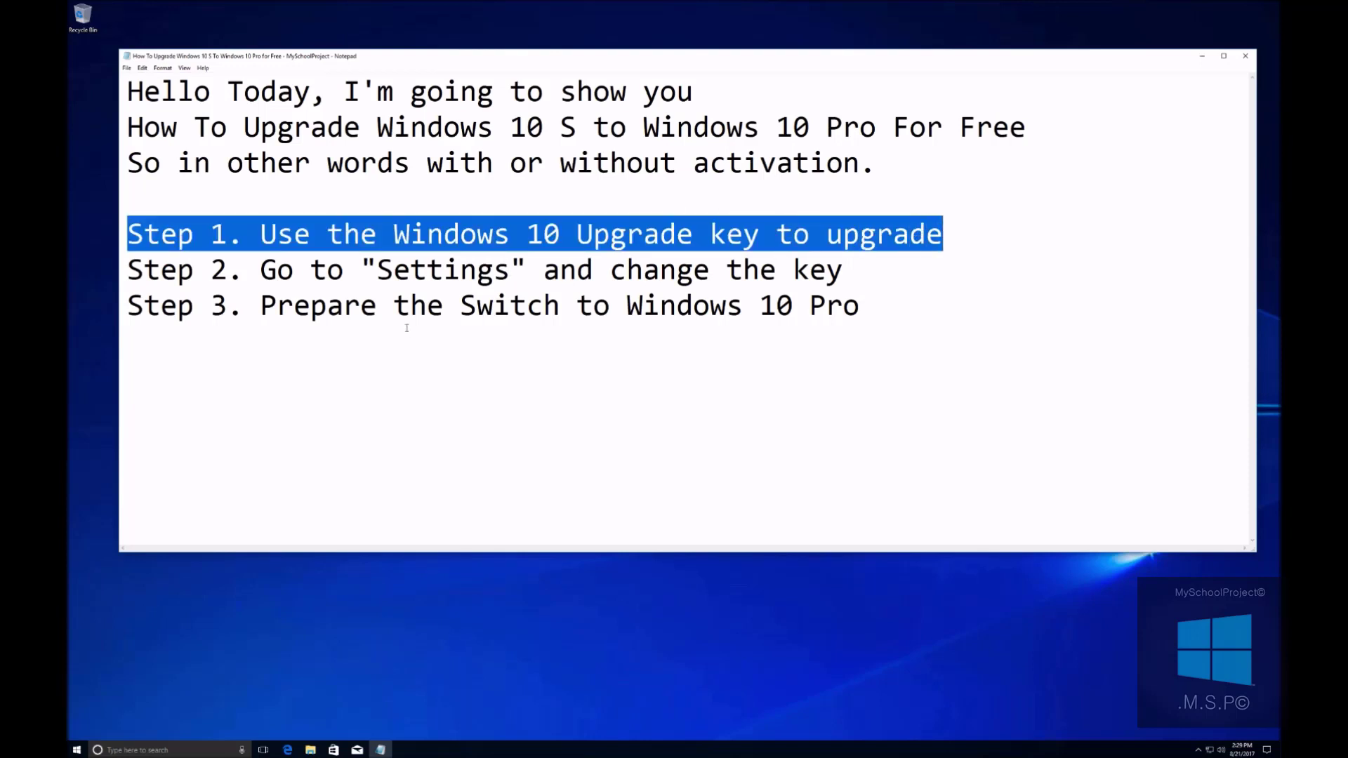
drag(128, 270, 864, 262)
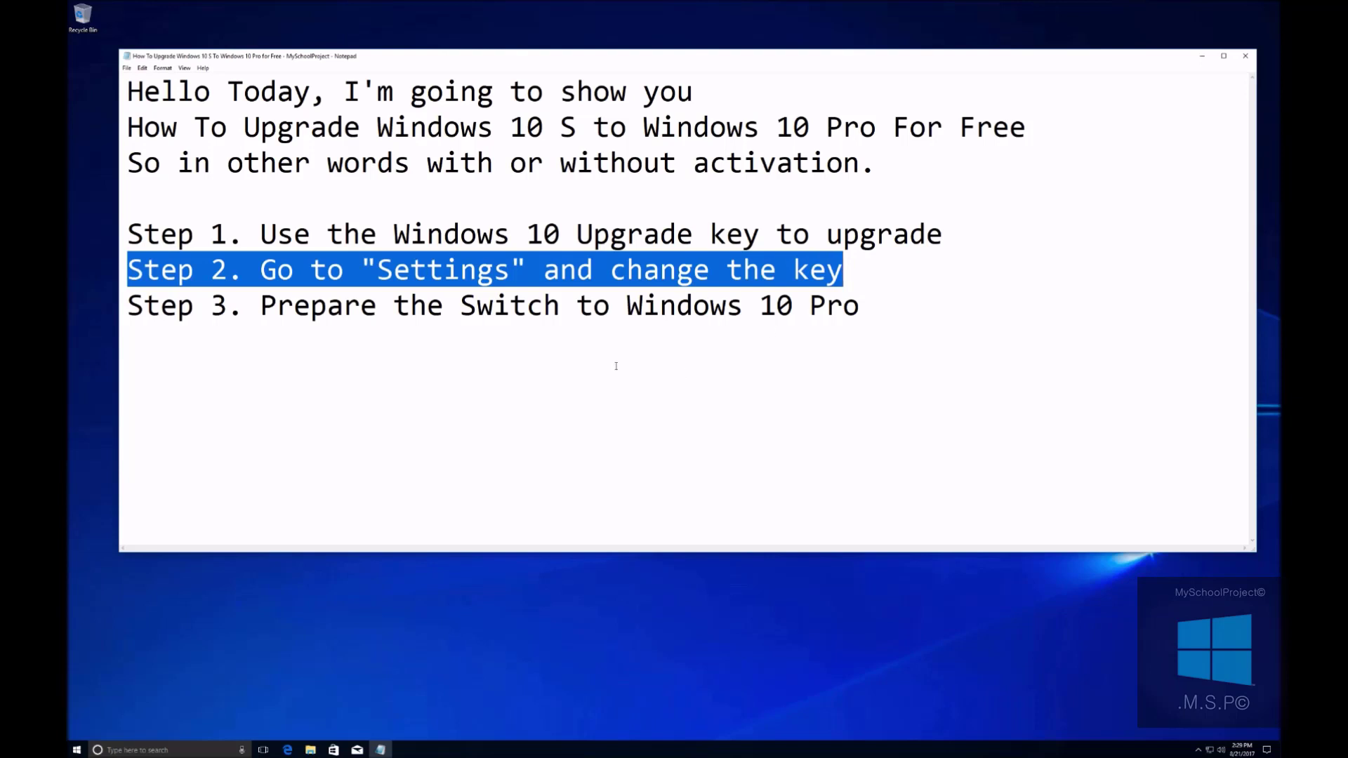
- Open Windows Settings and minimize the Notepad instructions
click(77, 750)
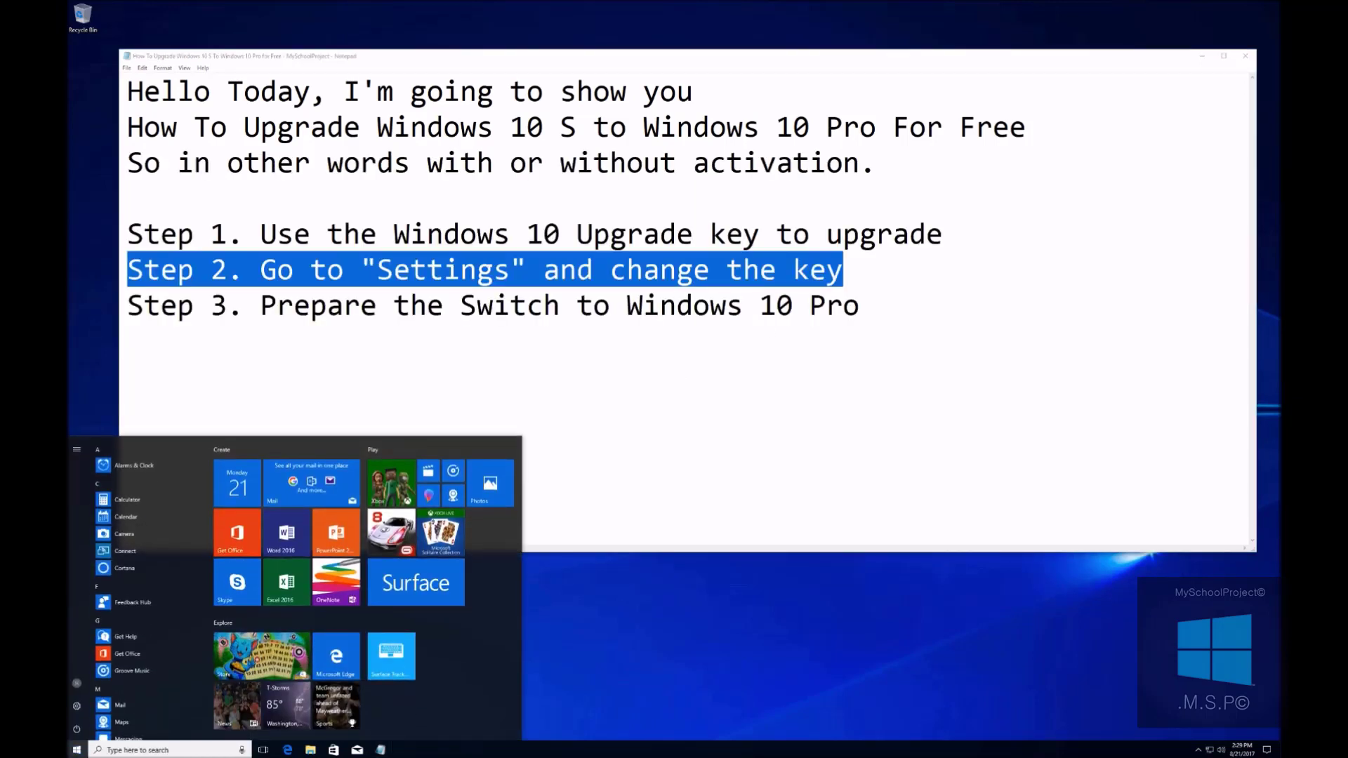
click(76, 707)
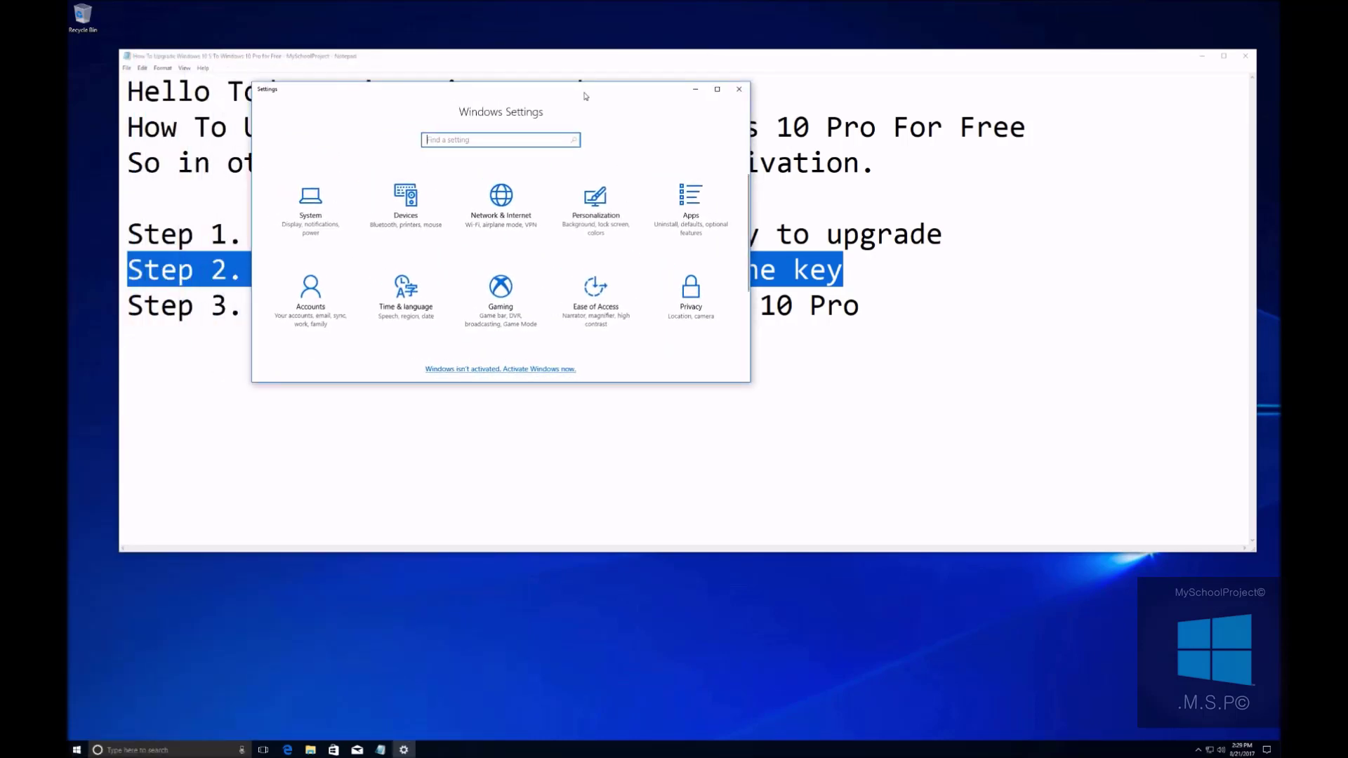
click(1202, 55)
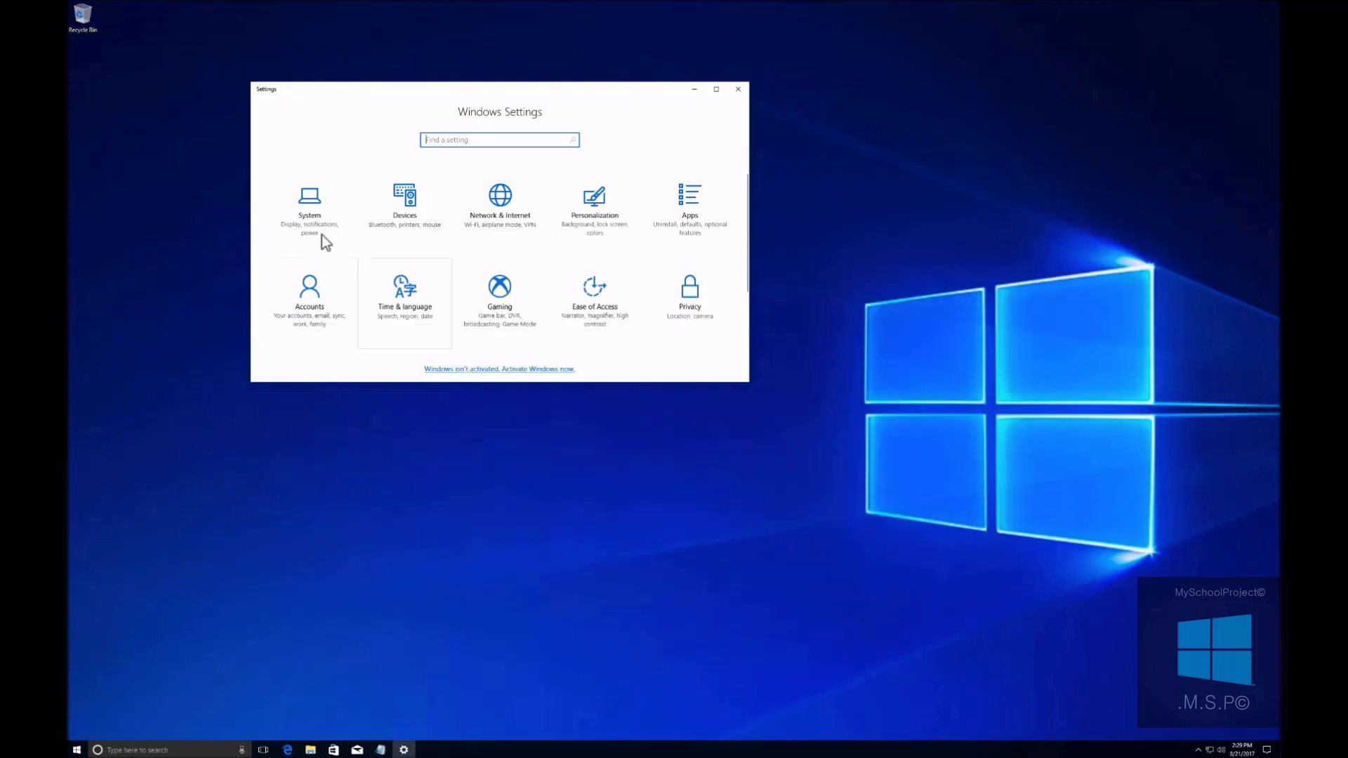
- Examine the Windows edition, device specifications and related links on the System About page
click(263, 184)
scroll(304, 351, down, 1)
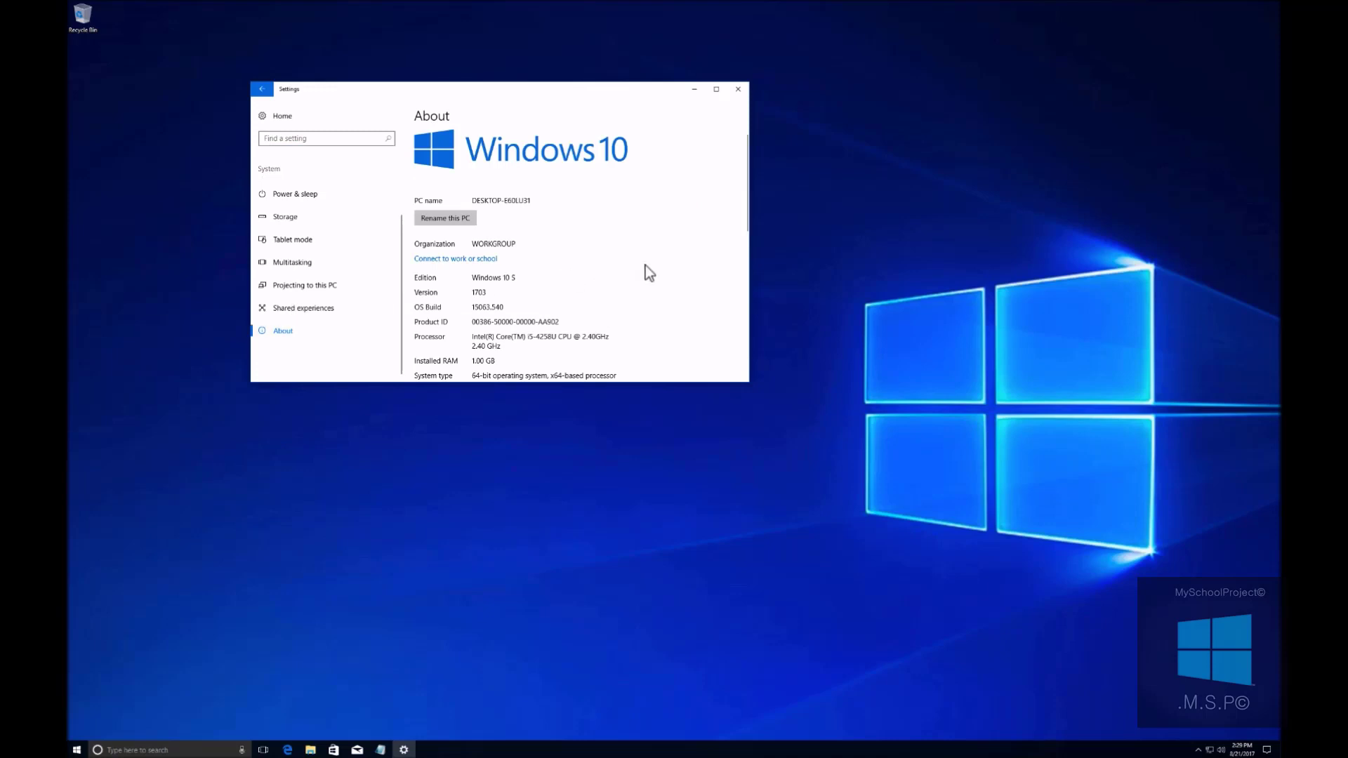
scroll(610, 241, down, 5)
scroll(611, 243, down, 2)
scroll(610, 243, up, 3)
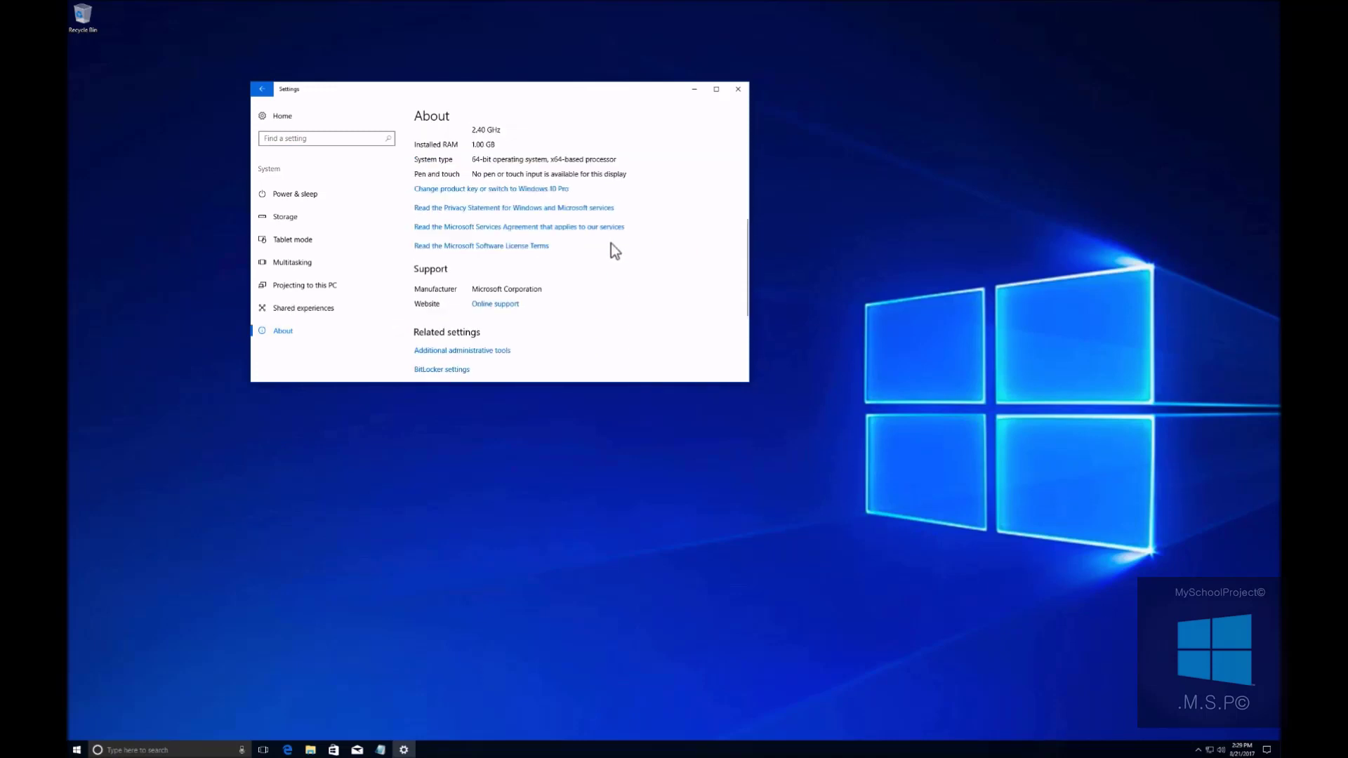
scroll(609, 244, down, 3)
- View the Control Panel System information, close it and return to the Settings home page
click(431, 245)
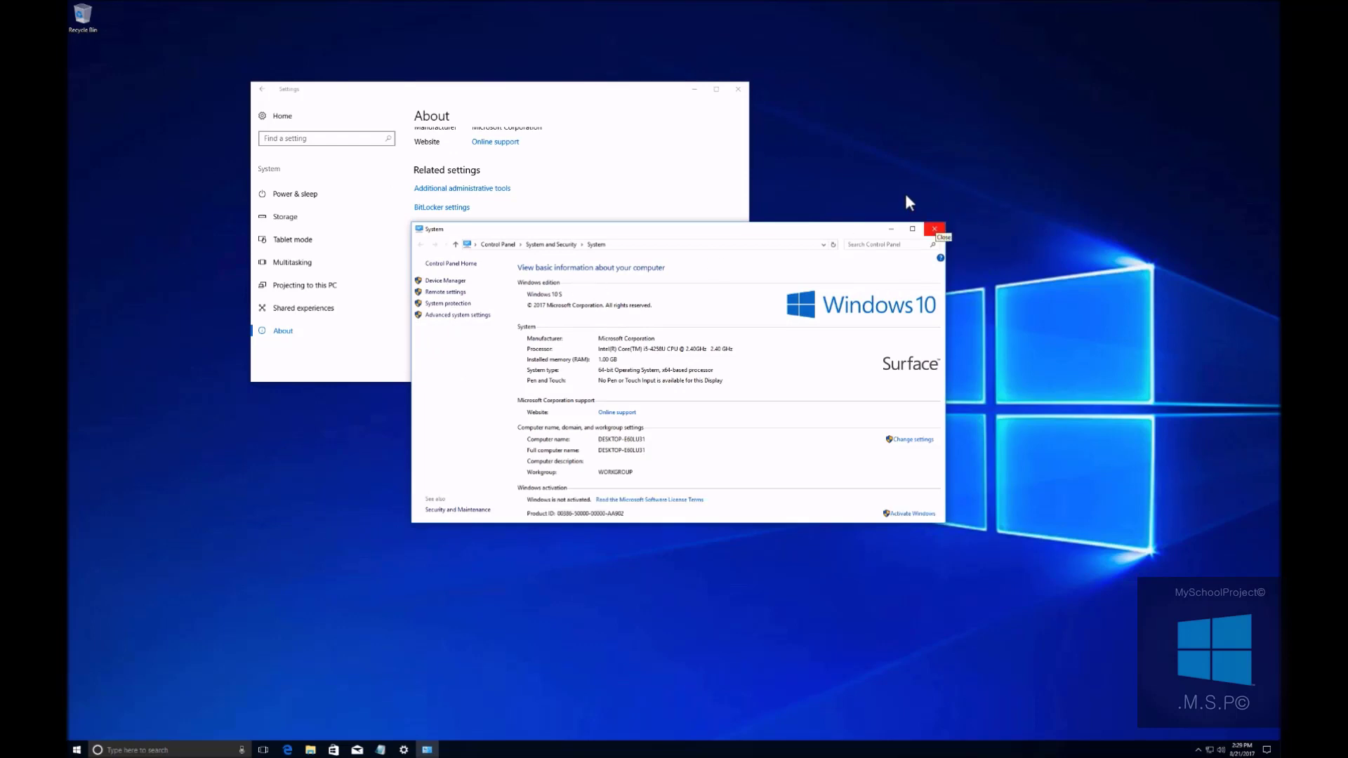
click(934, 229)
key(BackSpace)
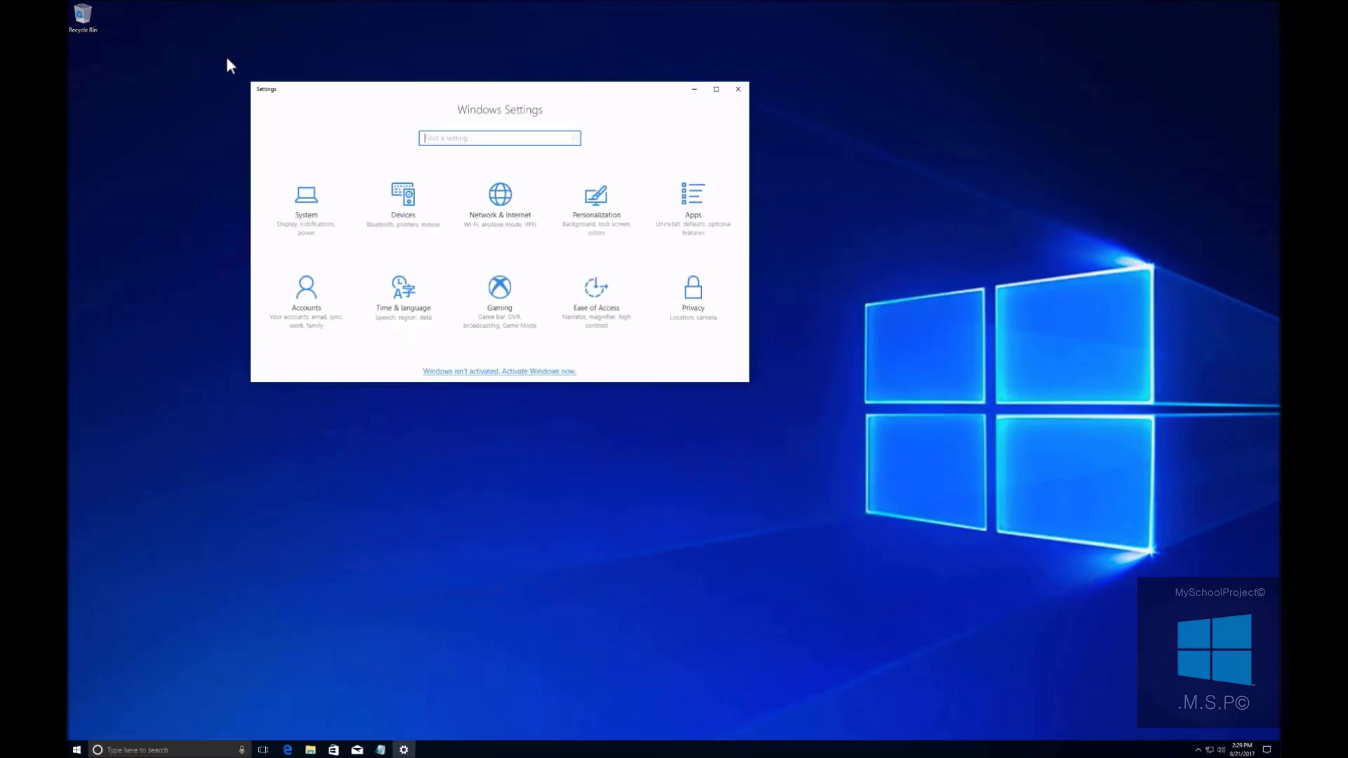
- Open the Activation page under Update & security and bring its product key options into view
scroll(302, 294, down, 1)
click(308, 306)
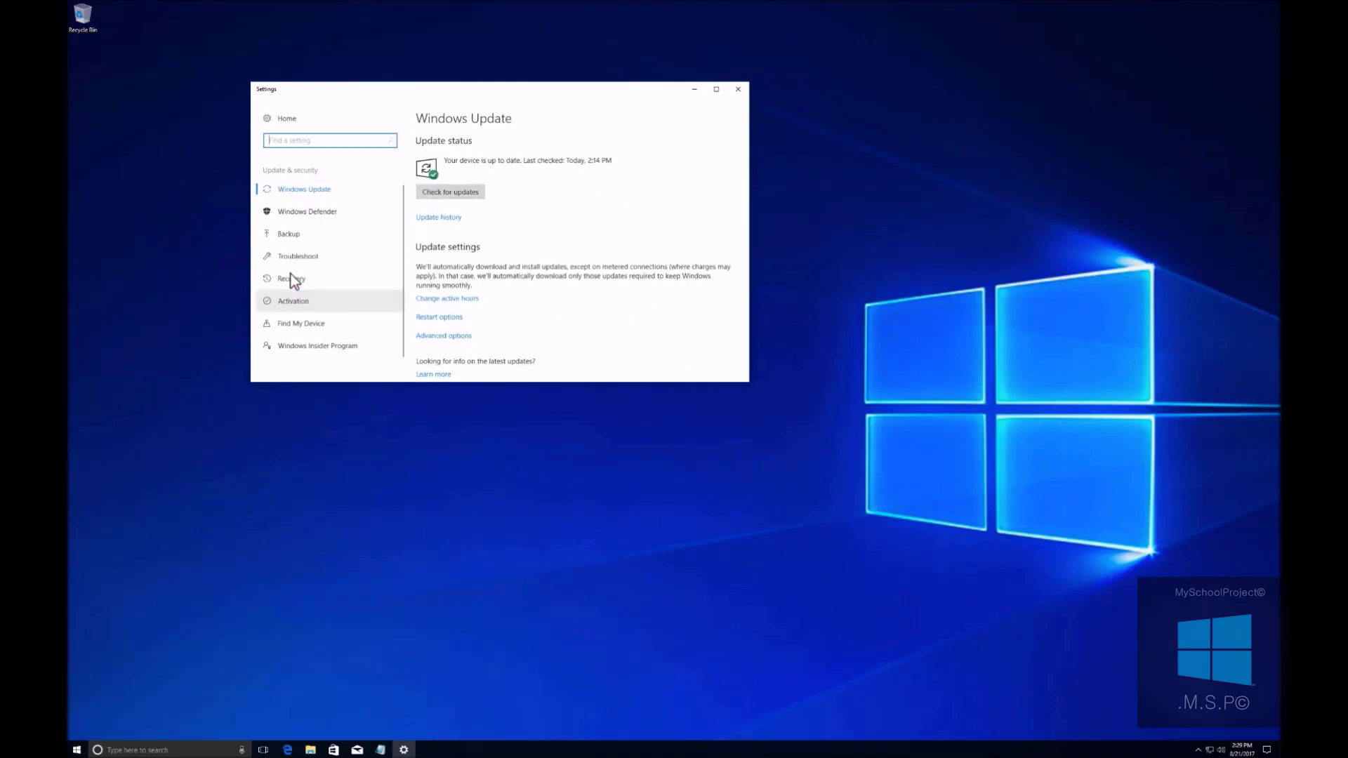
click(288, 300)
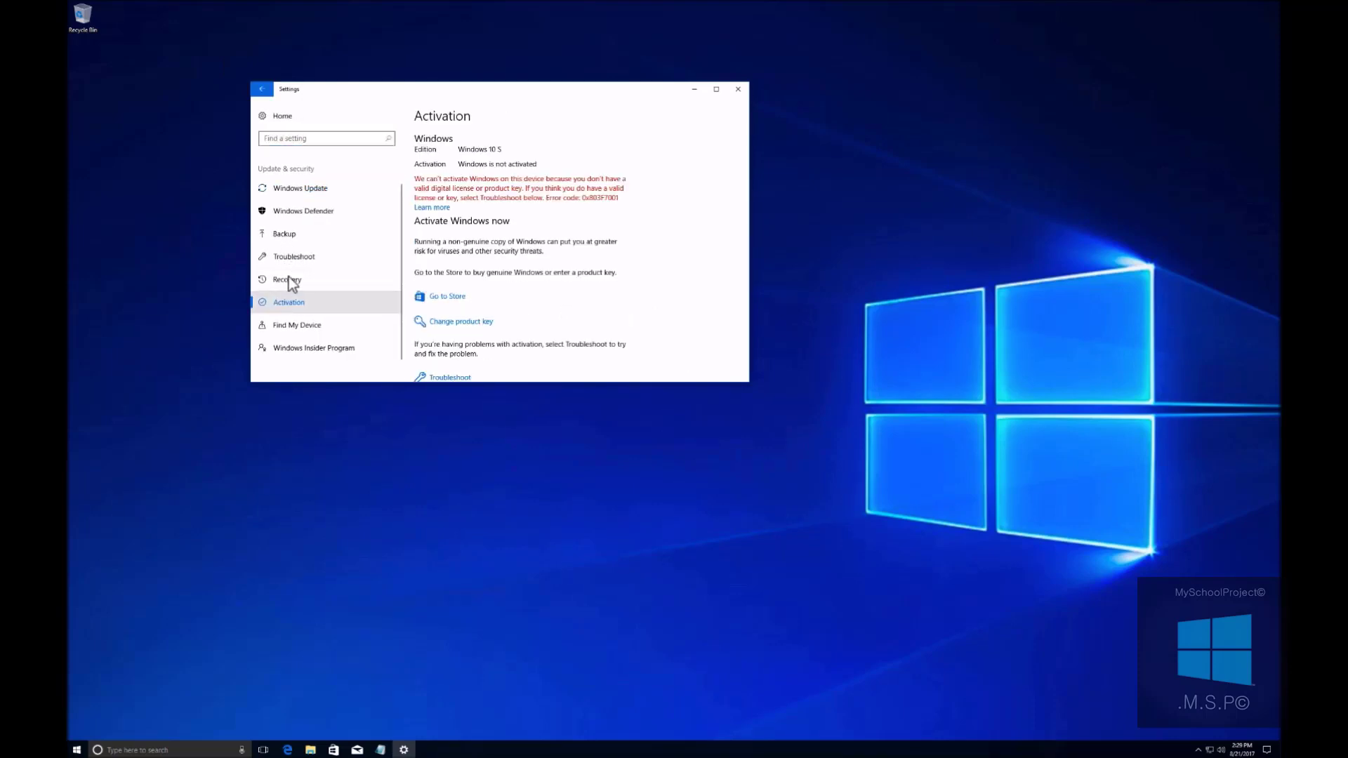
scroll(567, 221, down, 1)
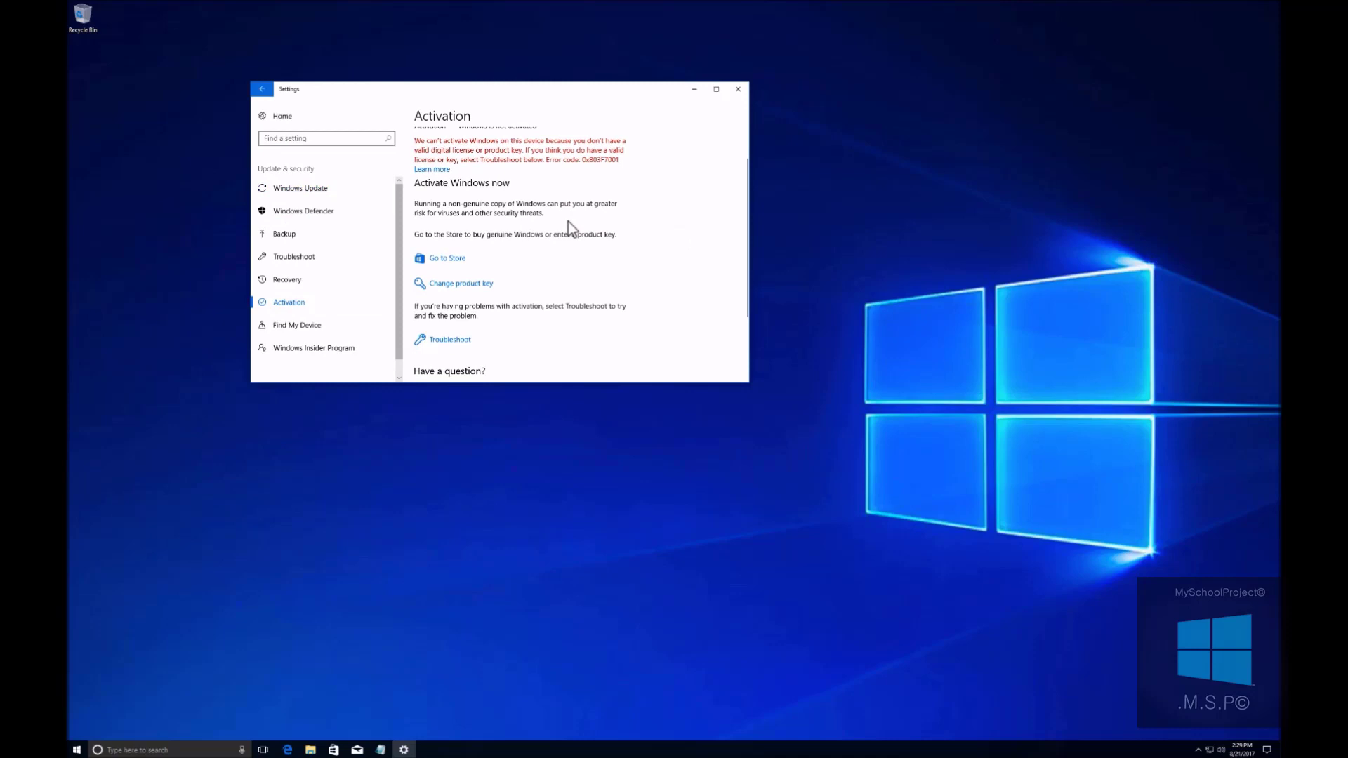
- Search the Store for "windows", view the Switch to Windows 10 Pro offer and close the Store
click(419, 259)
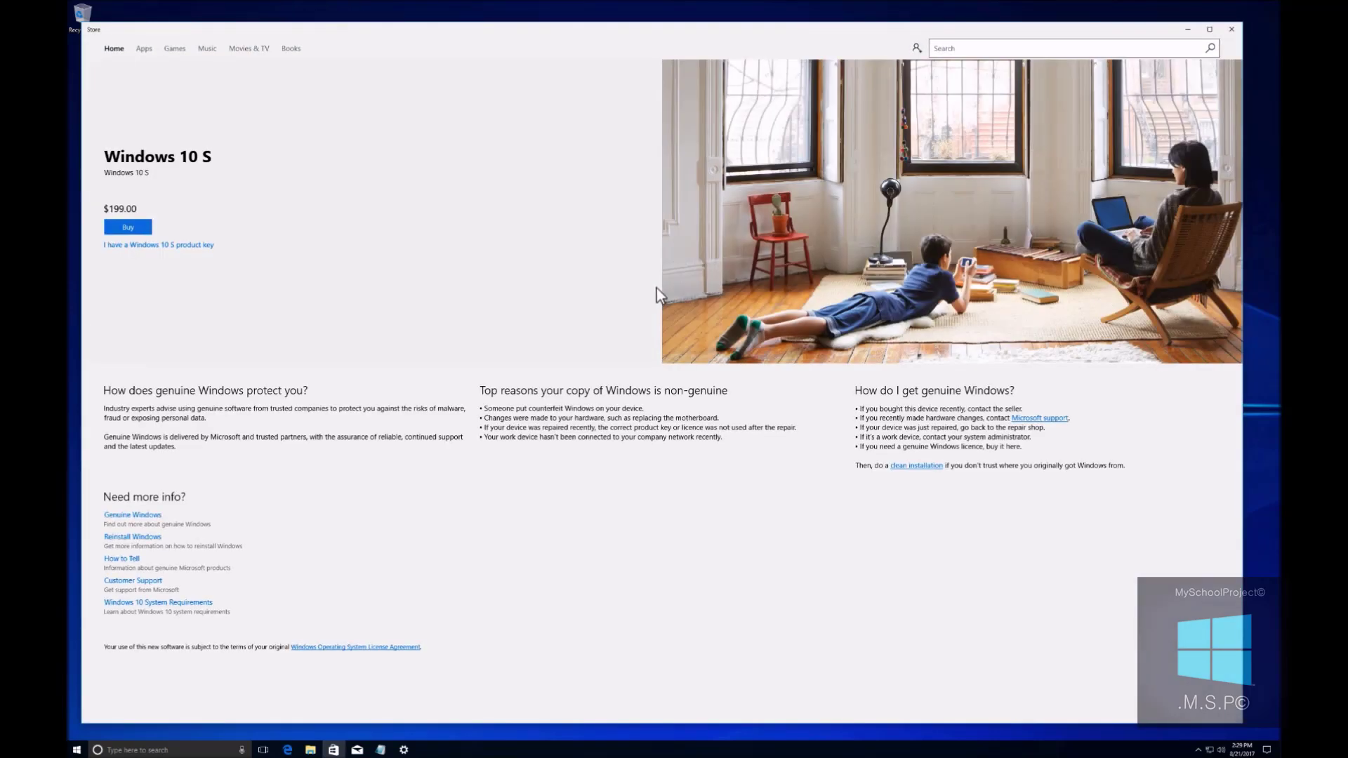
click(942, 47)
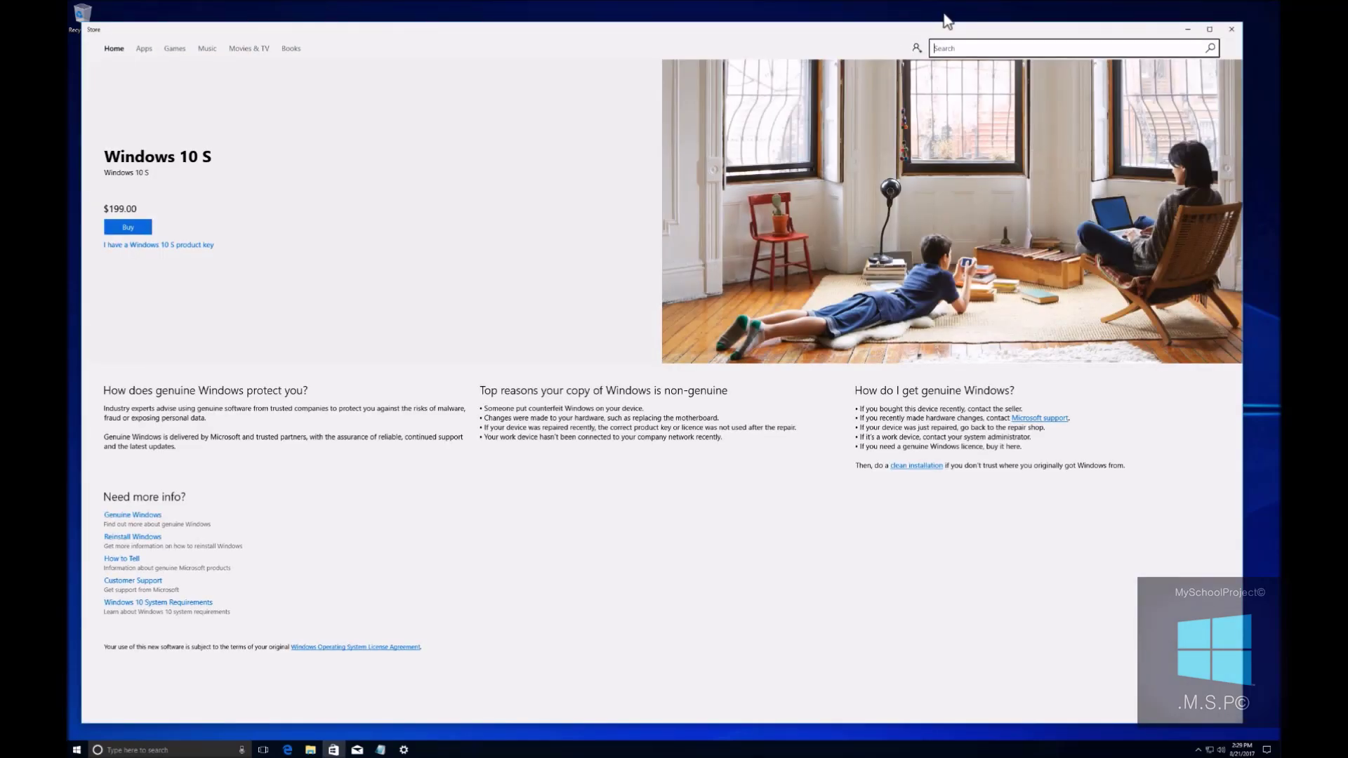
text(windows)
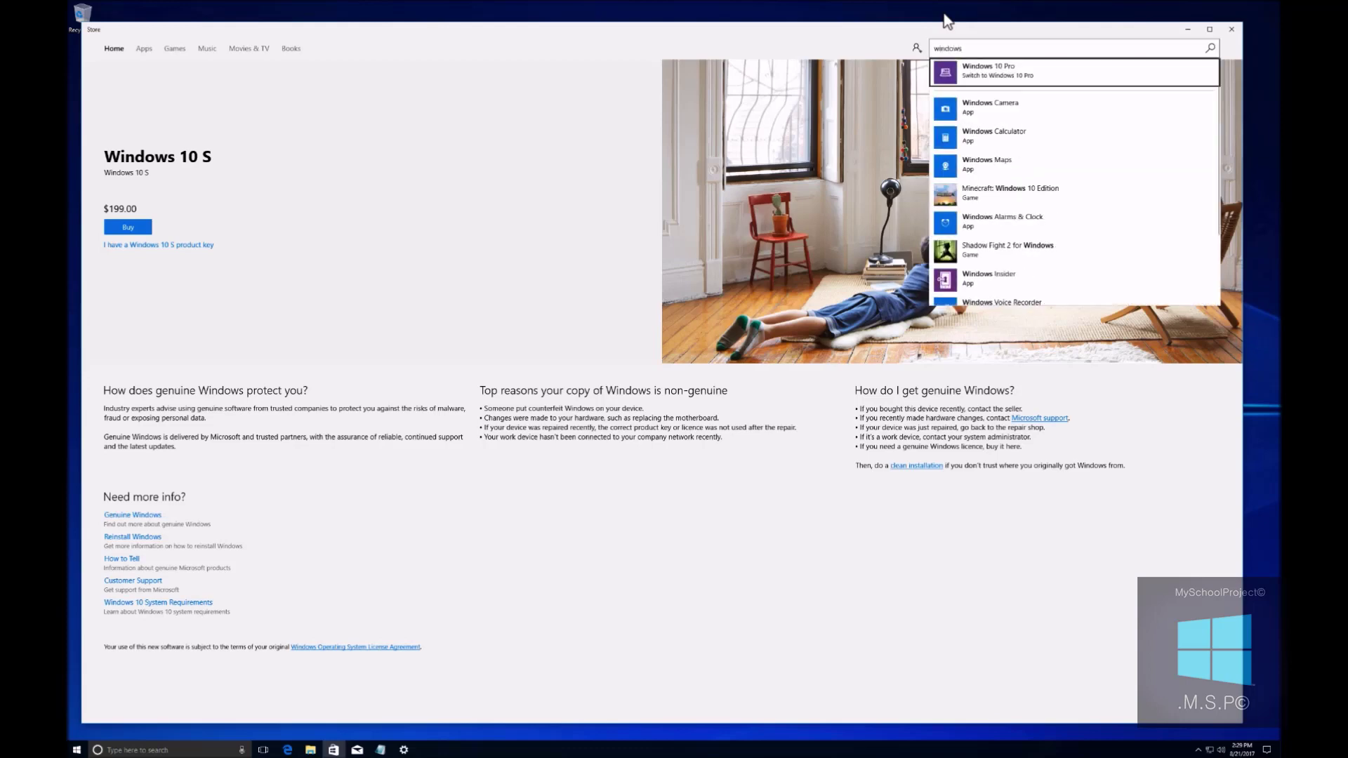
key(Return)
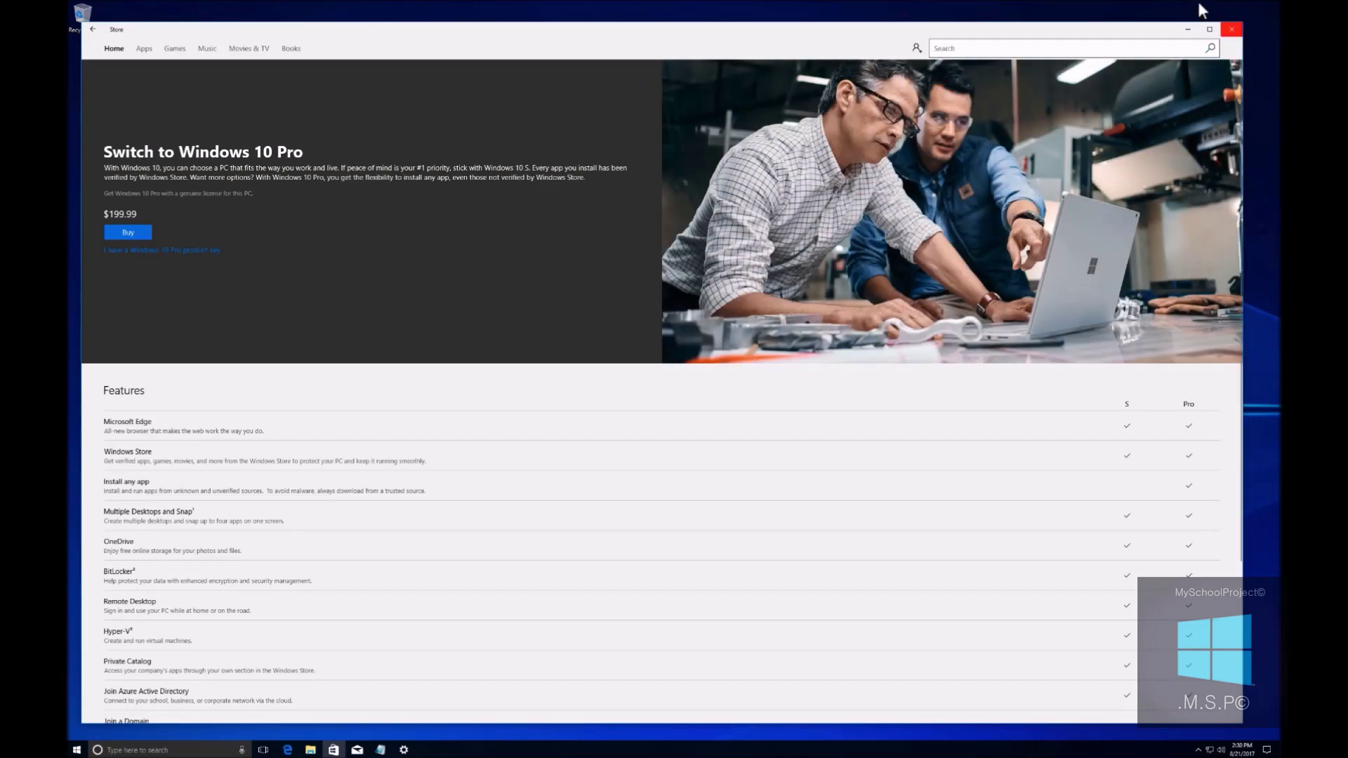
click(1231, 28)
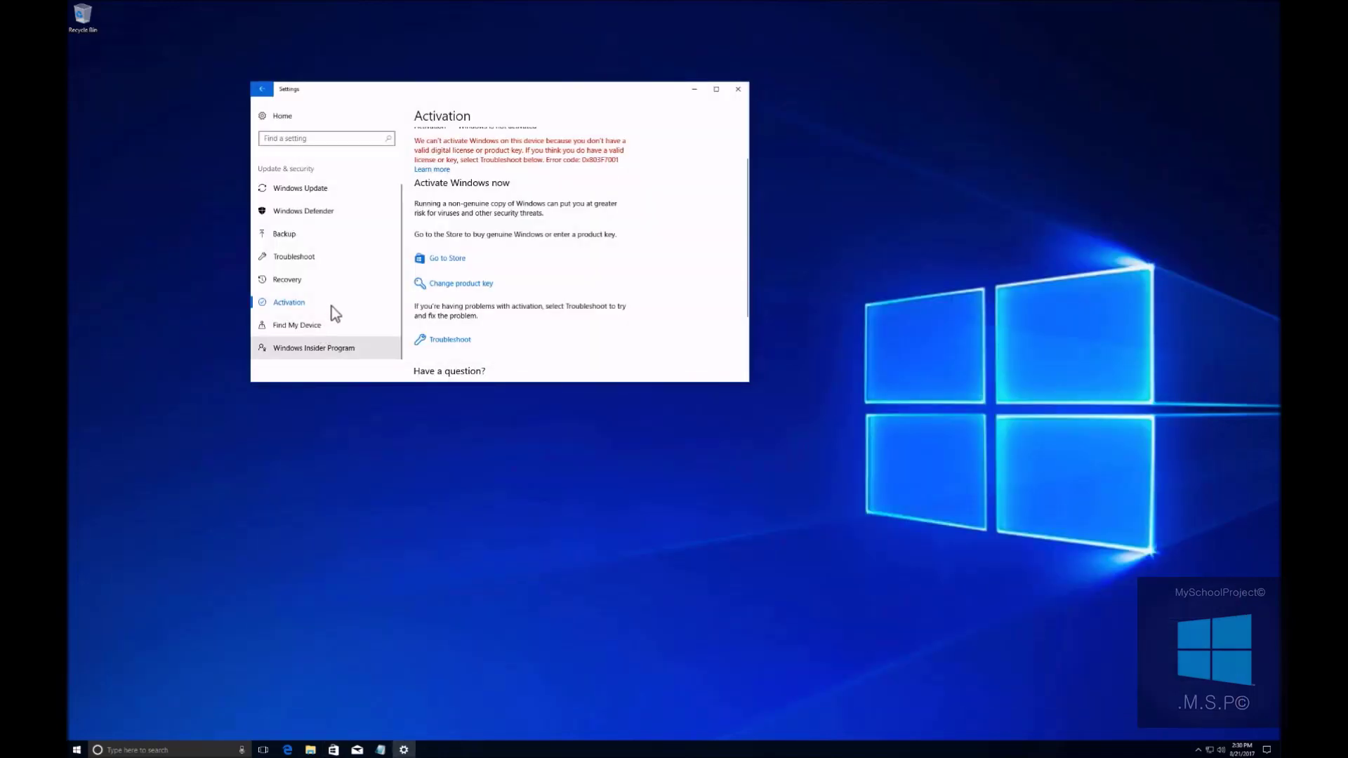
- Check the Notepad instructions again and open the product key entry dialog from the Activation page
click(380, 750)
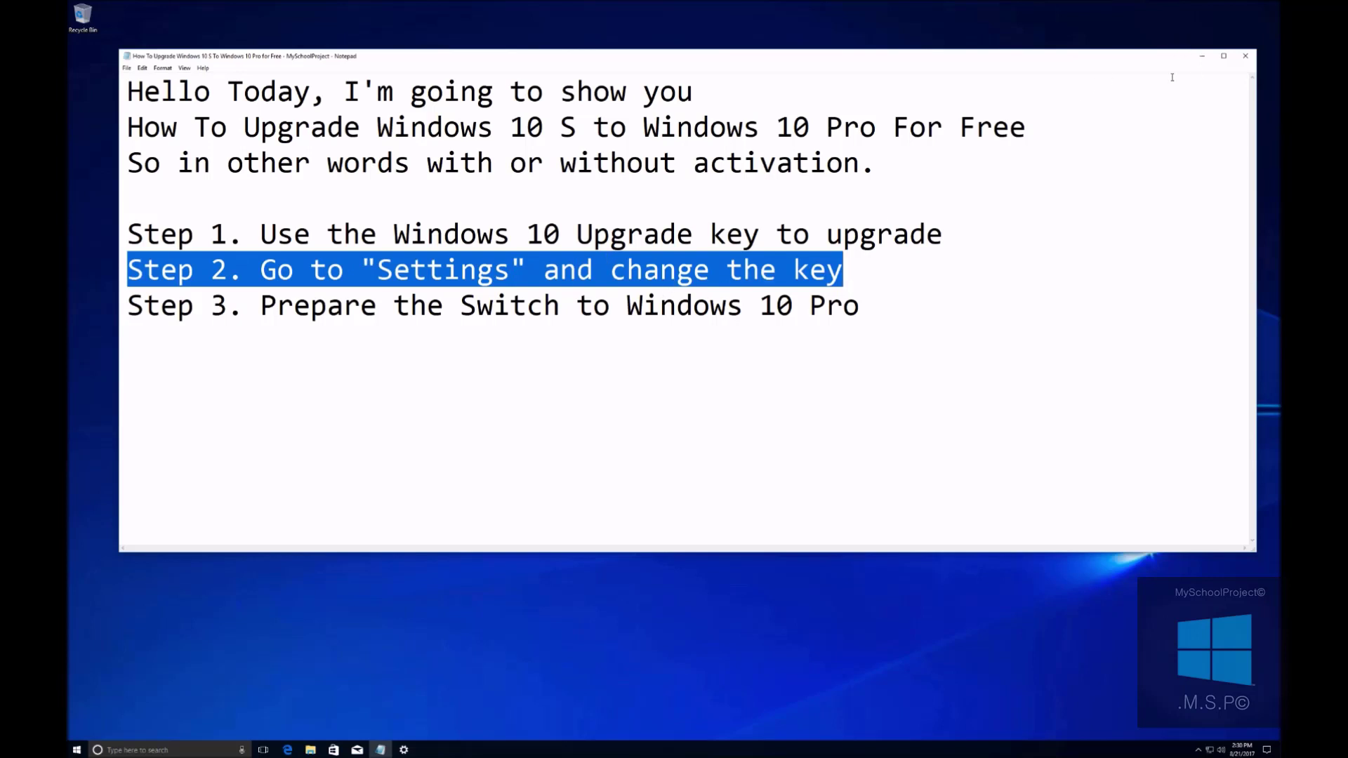
click(380, 750)
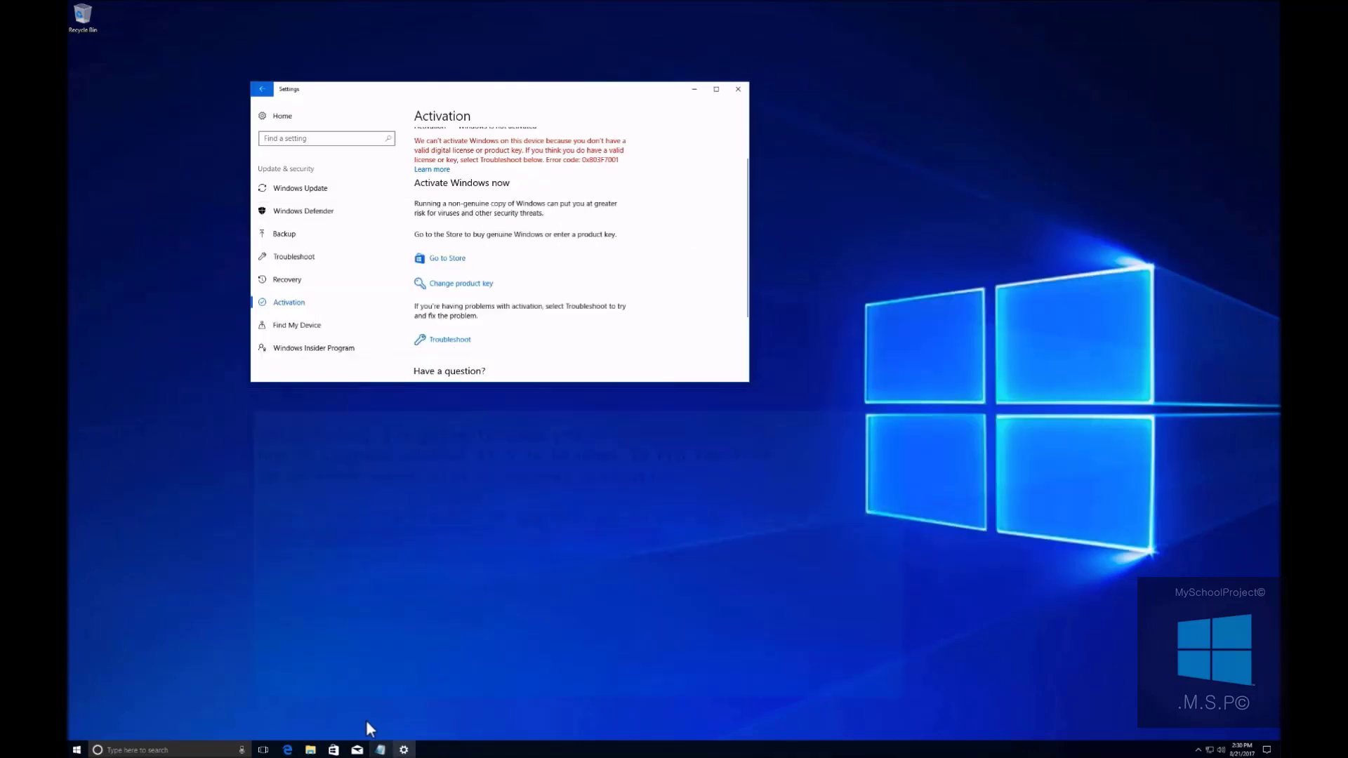
click(420, 259)
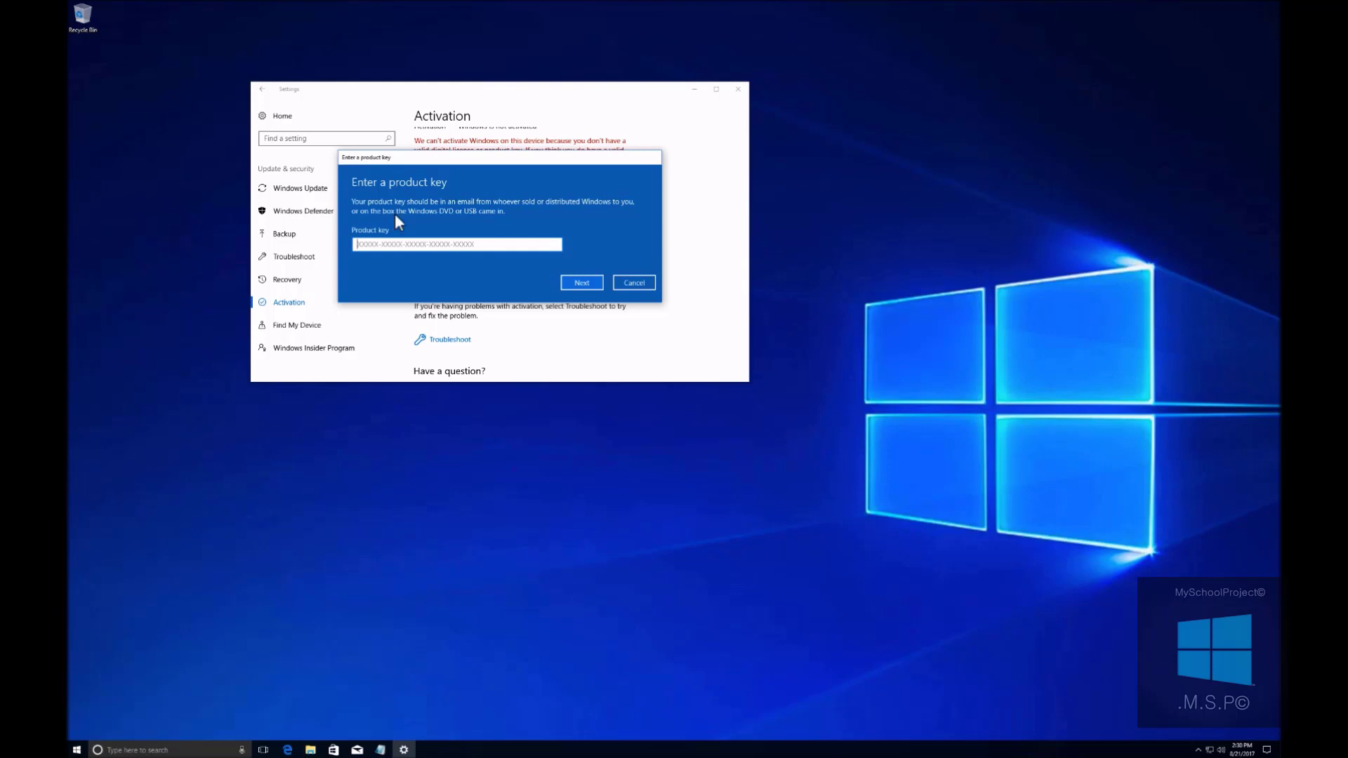
click(450, 444)
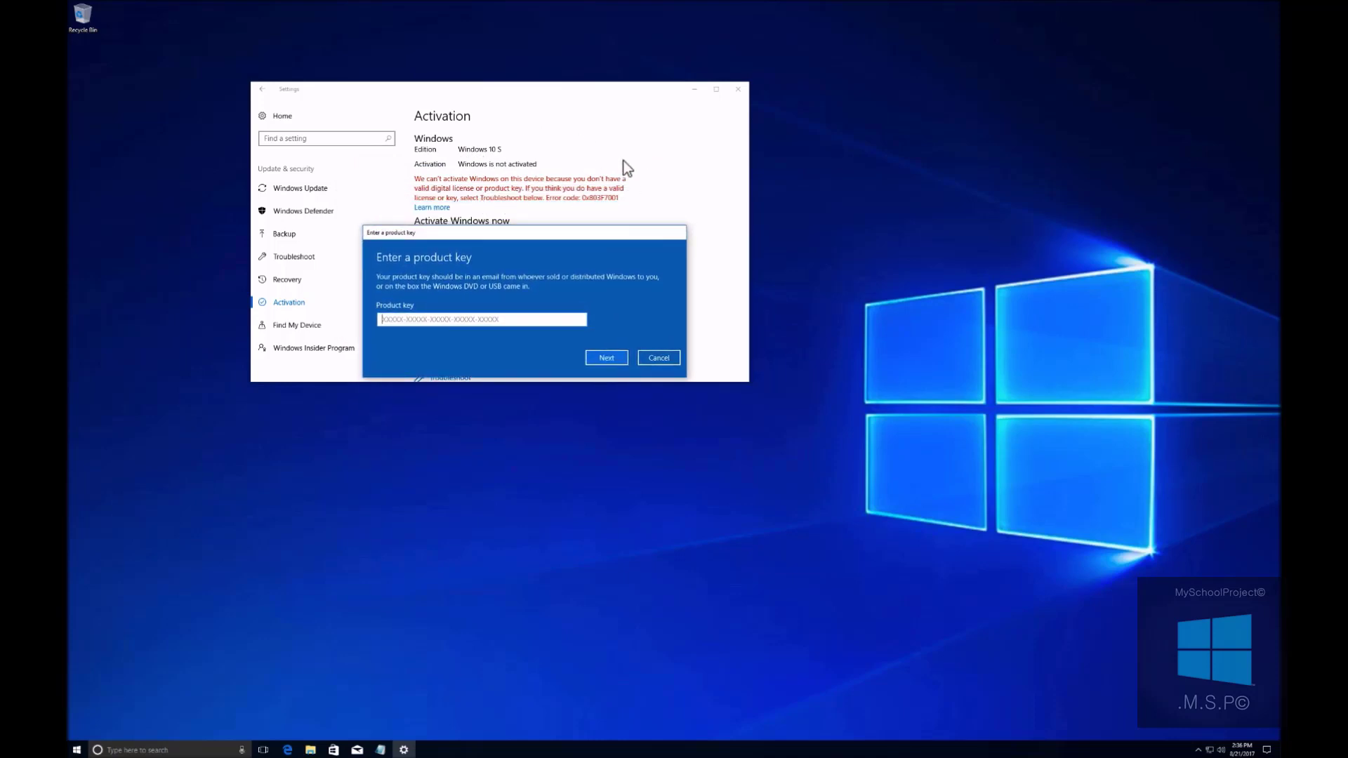
click(283, 723)
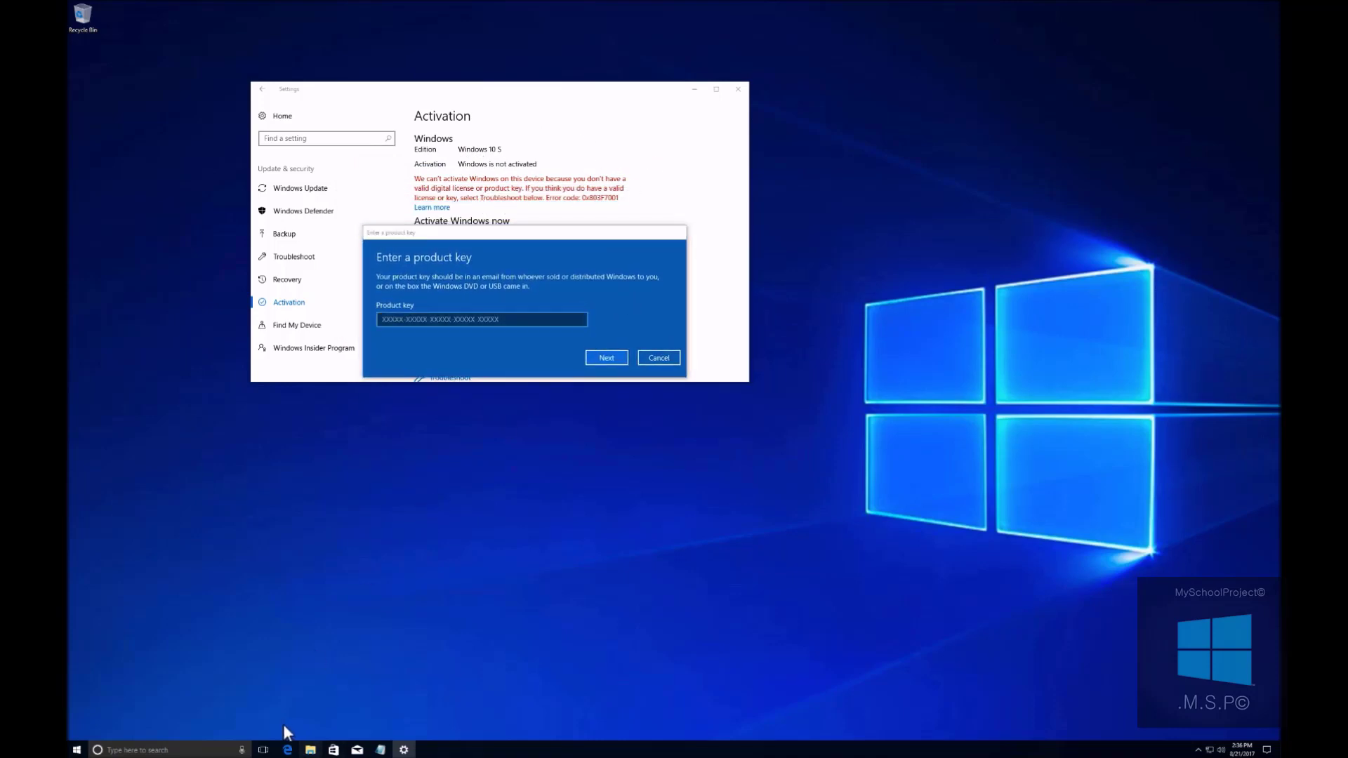
- Open the recent file "Windows 10 Pro Upgrade Key For Home or S", copy its product key and minimize the file
key(super+e)
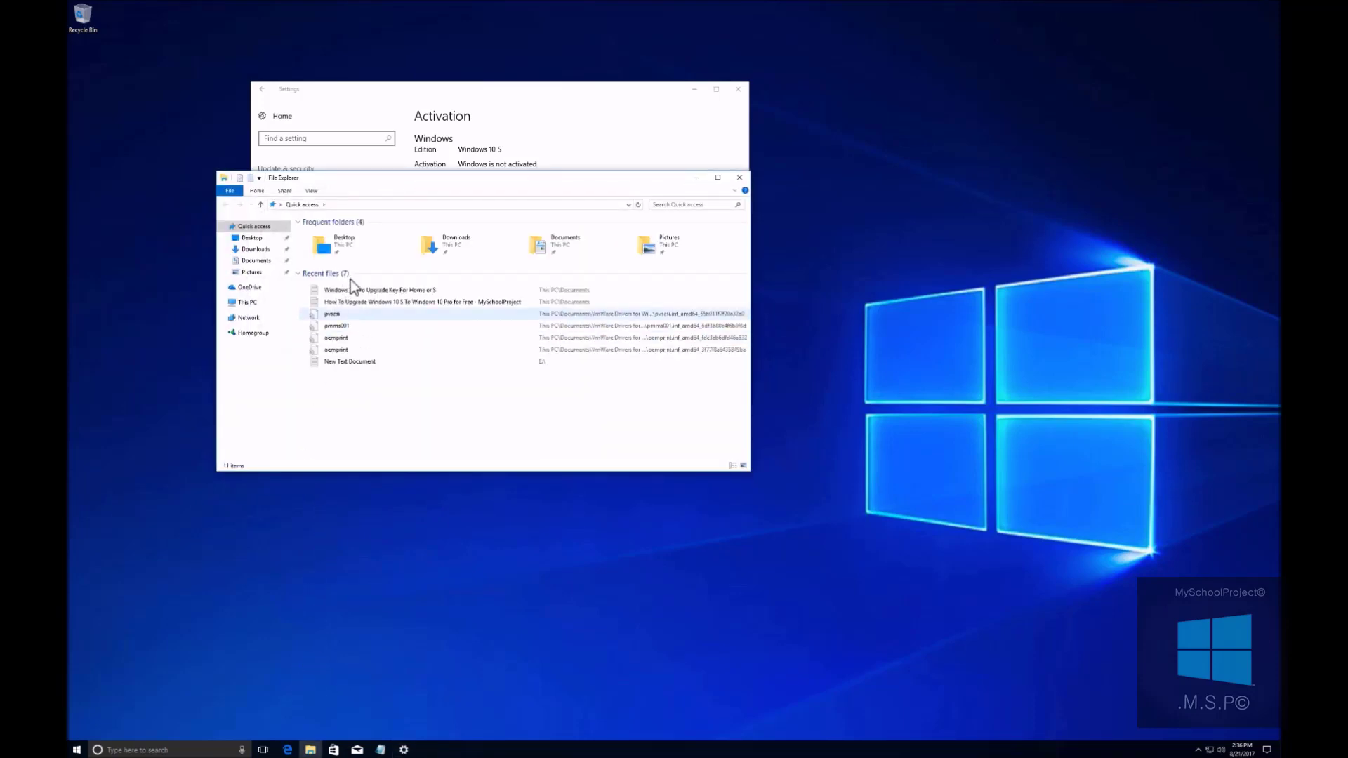
key(Return)
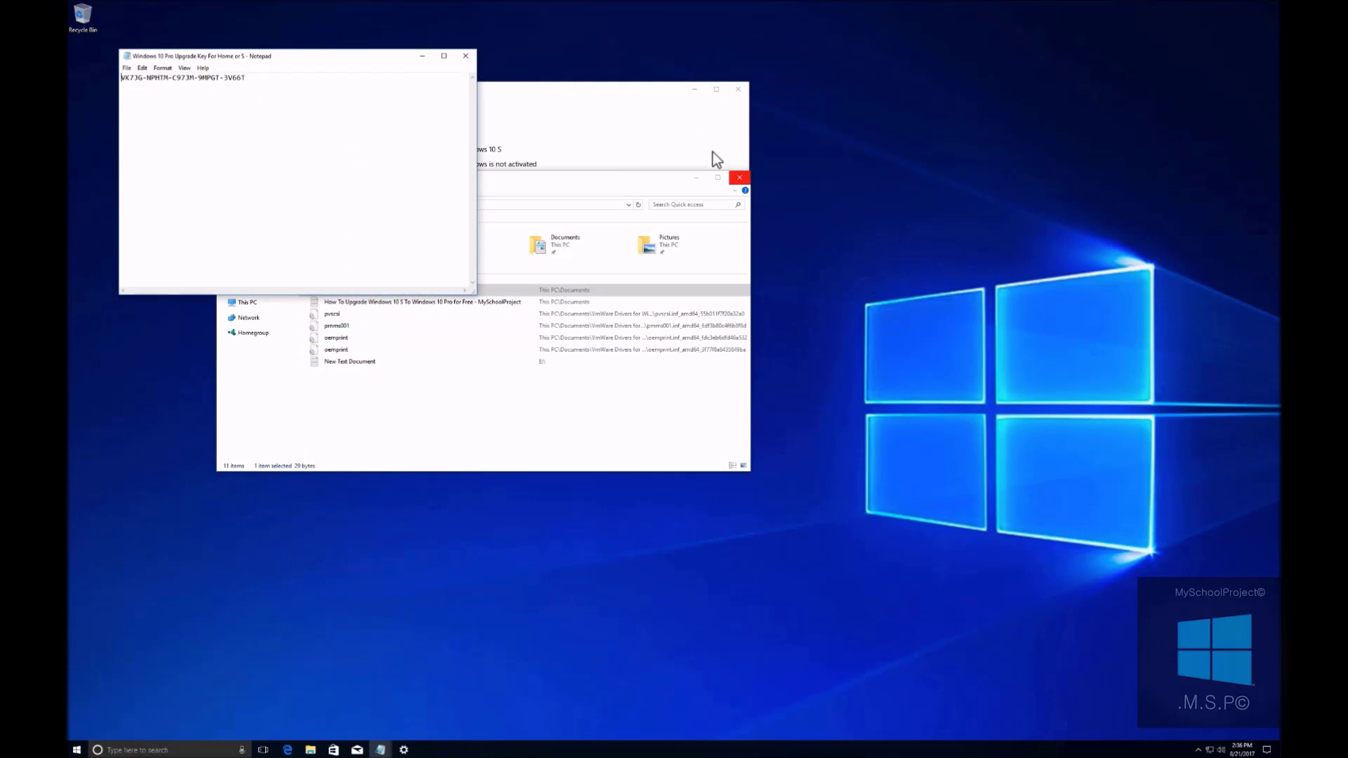
click(739, 177)
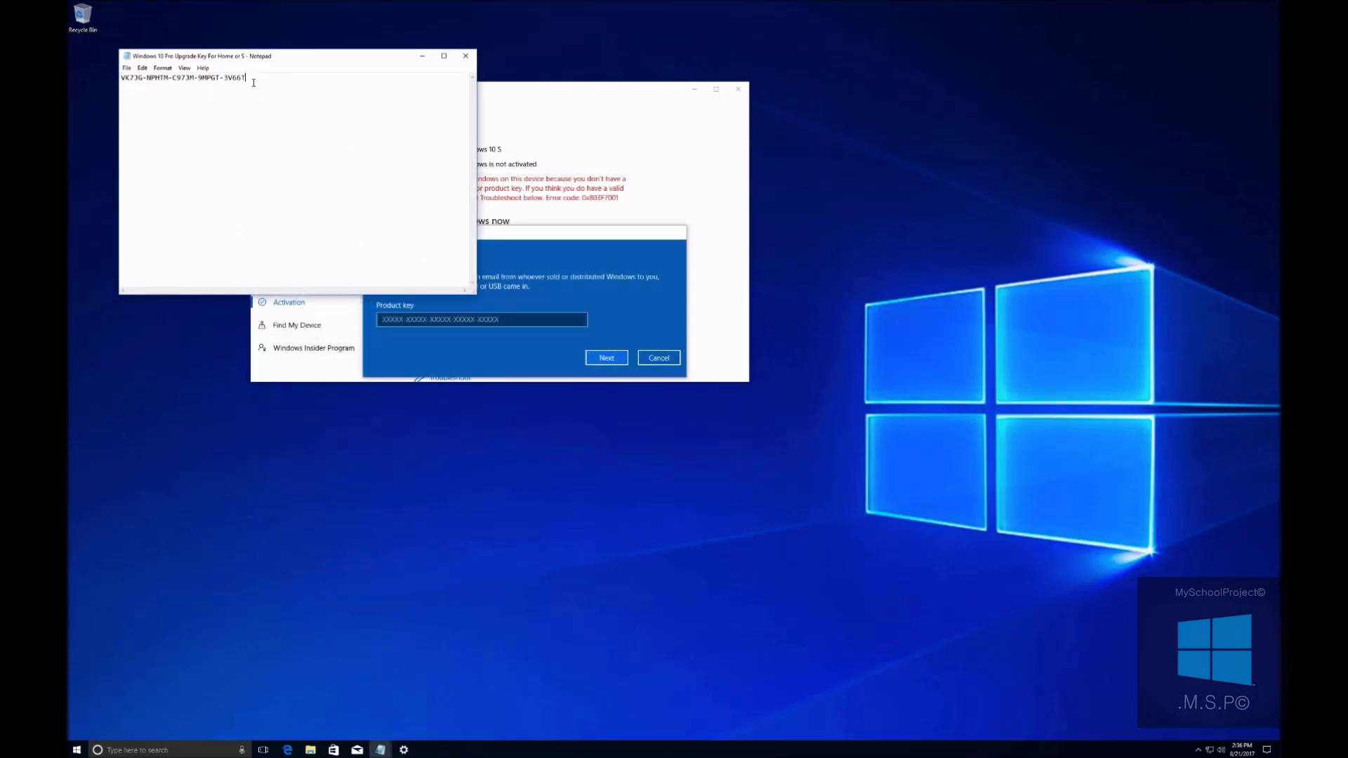
key(ctrl+a)
key(ctrl+c)
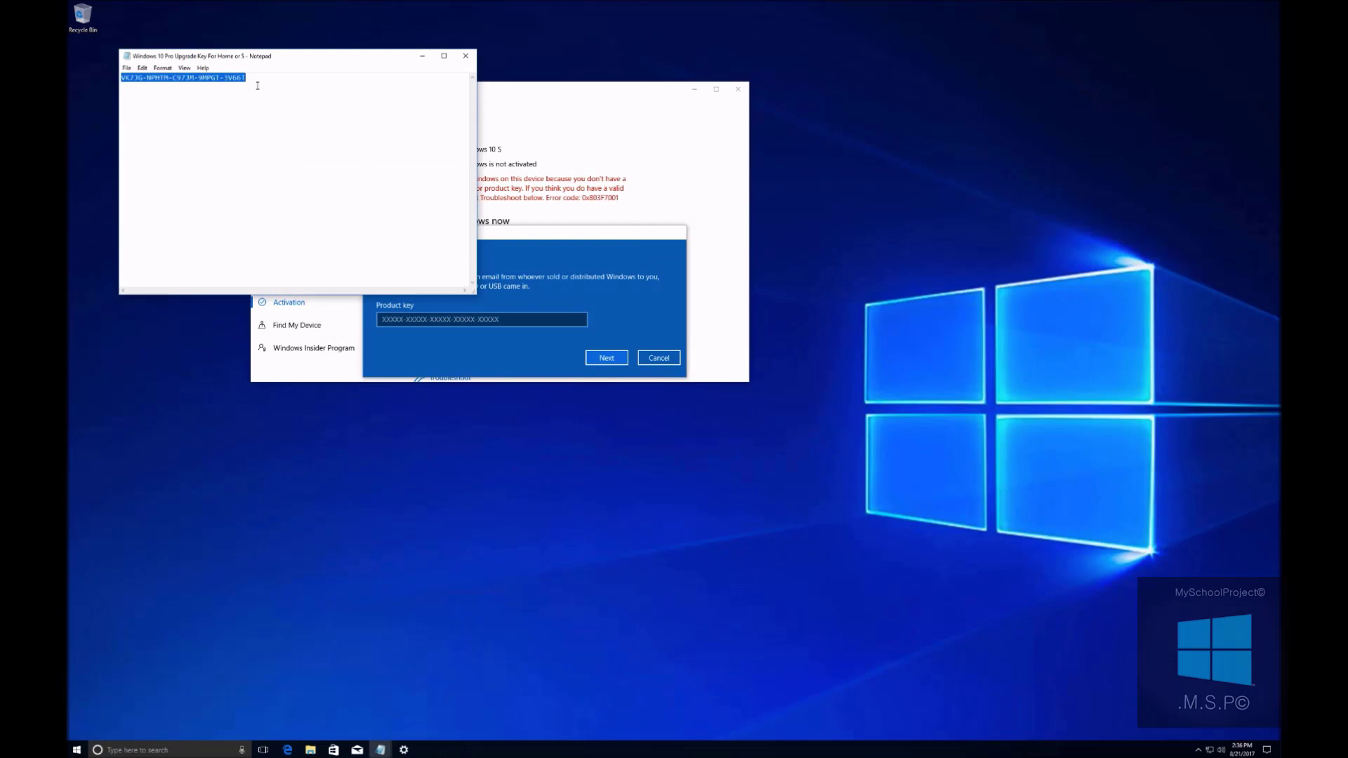
click(255, 83)
key(super+Down)
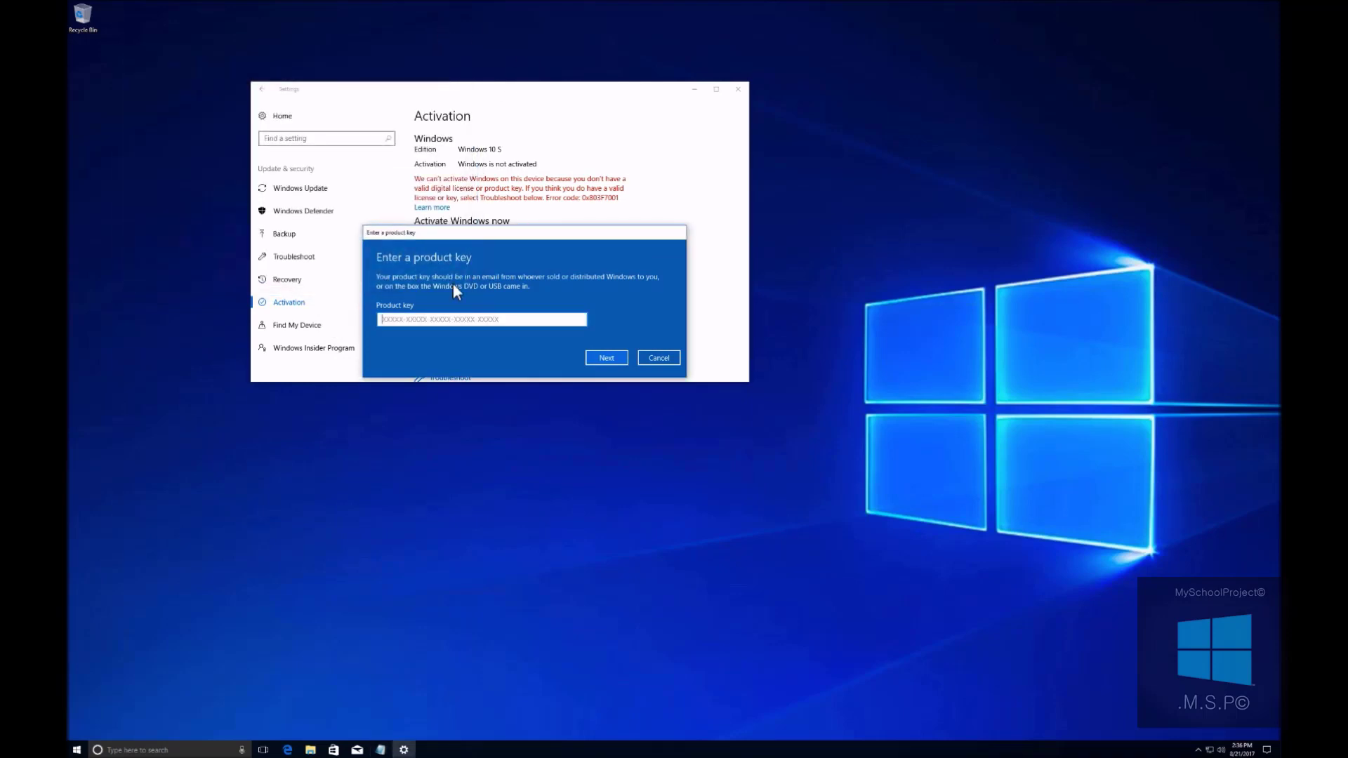
- Paste the product key into the product key field, submit it and start the switch to Windows 10 Pro
key(ctrl+v)
key(Return)
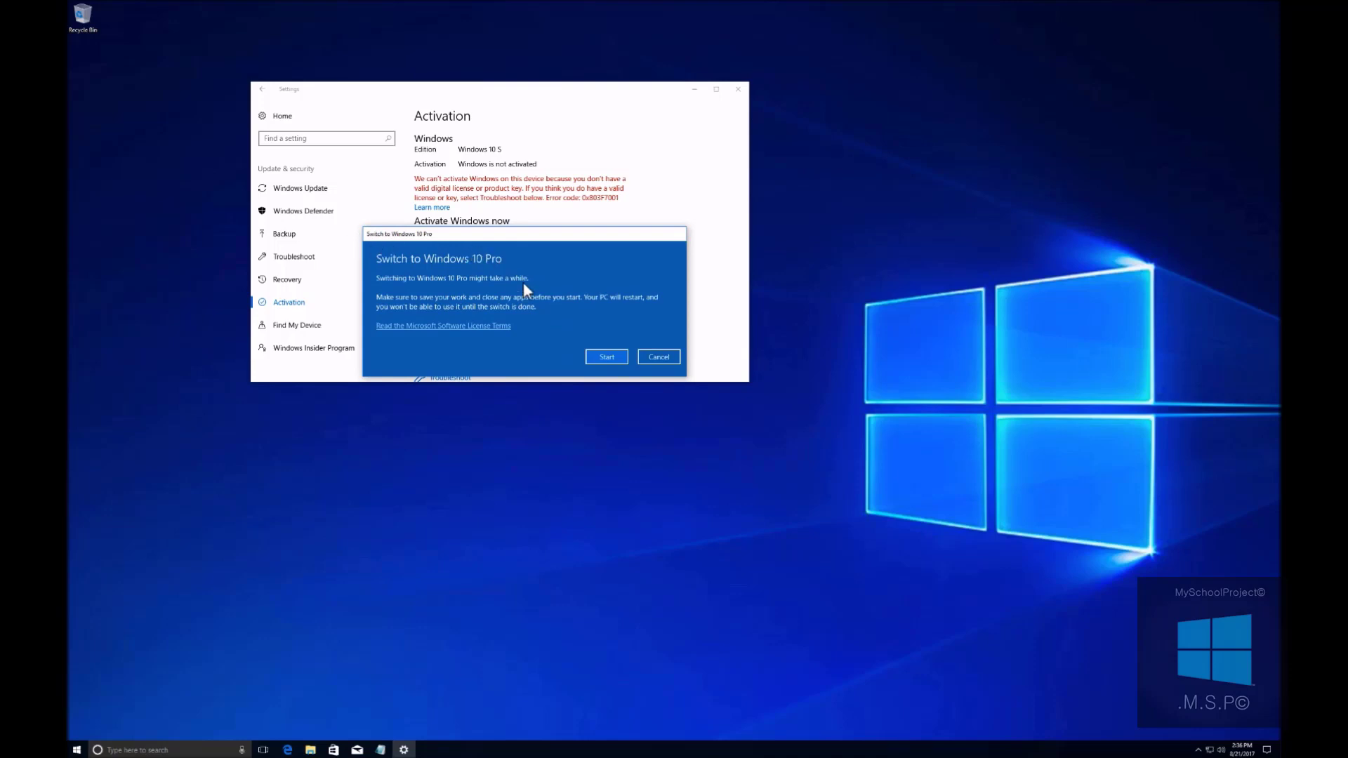
click(606, 357)
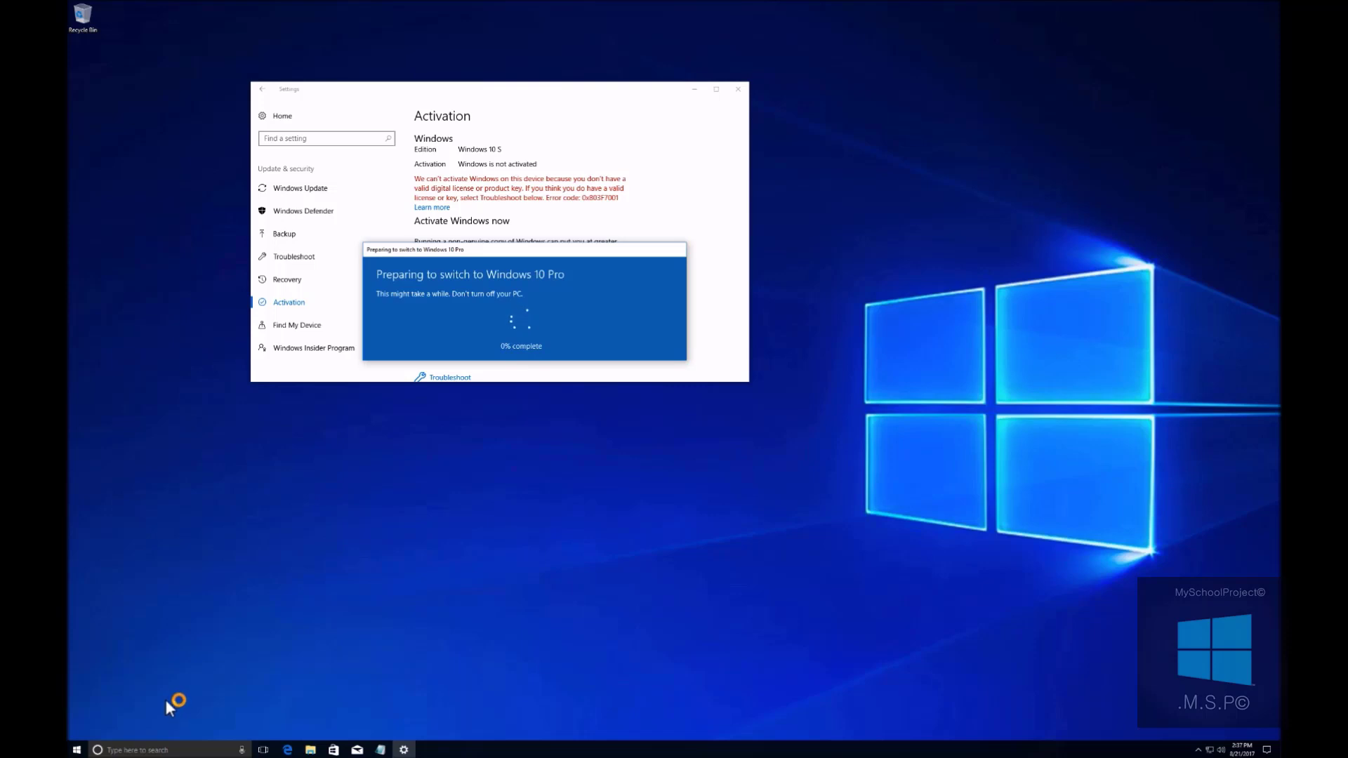
- Run winver to check the current Windows version and move the About Windows dialog clear of the Settings window
click(177, 750)
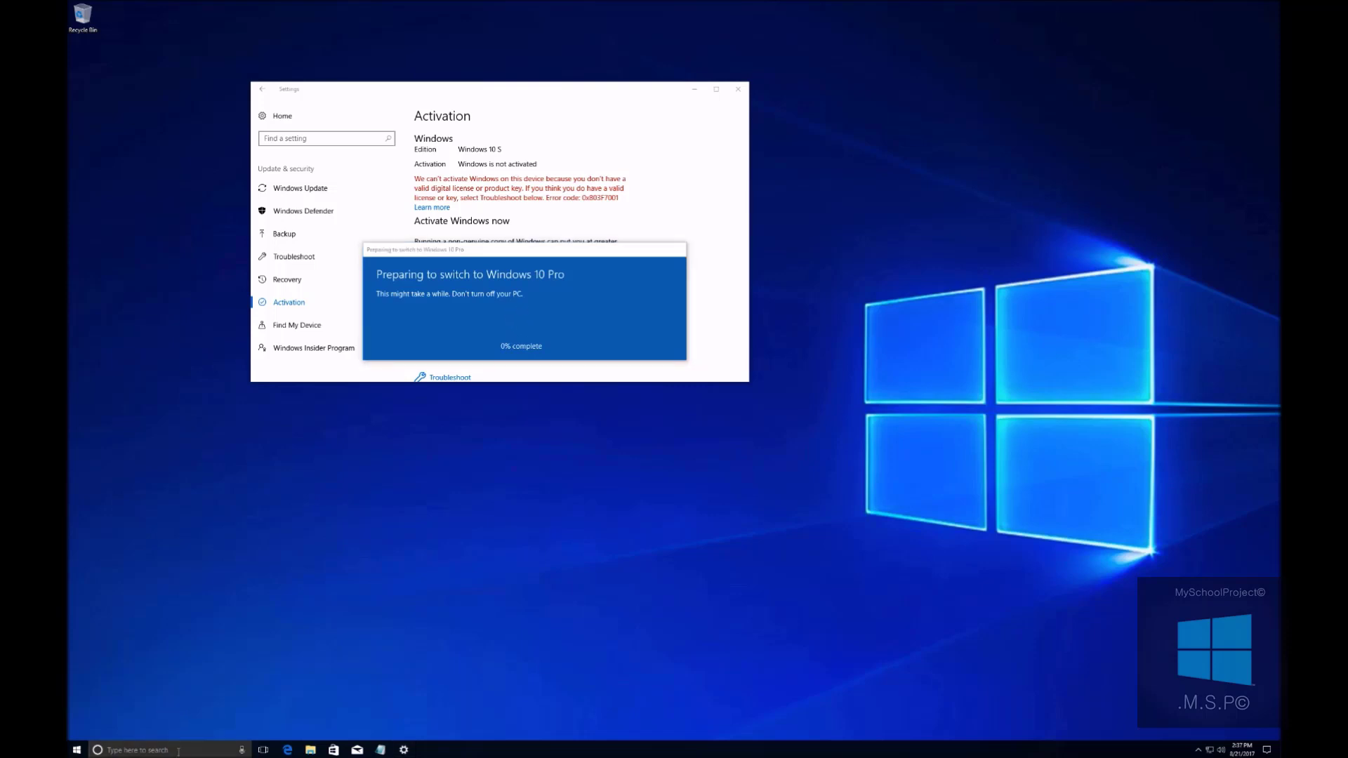
text(w)
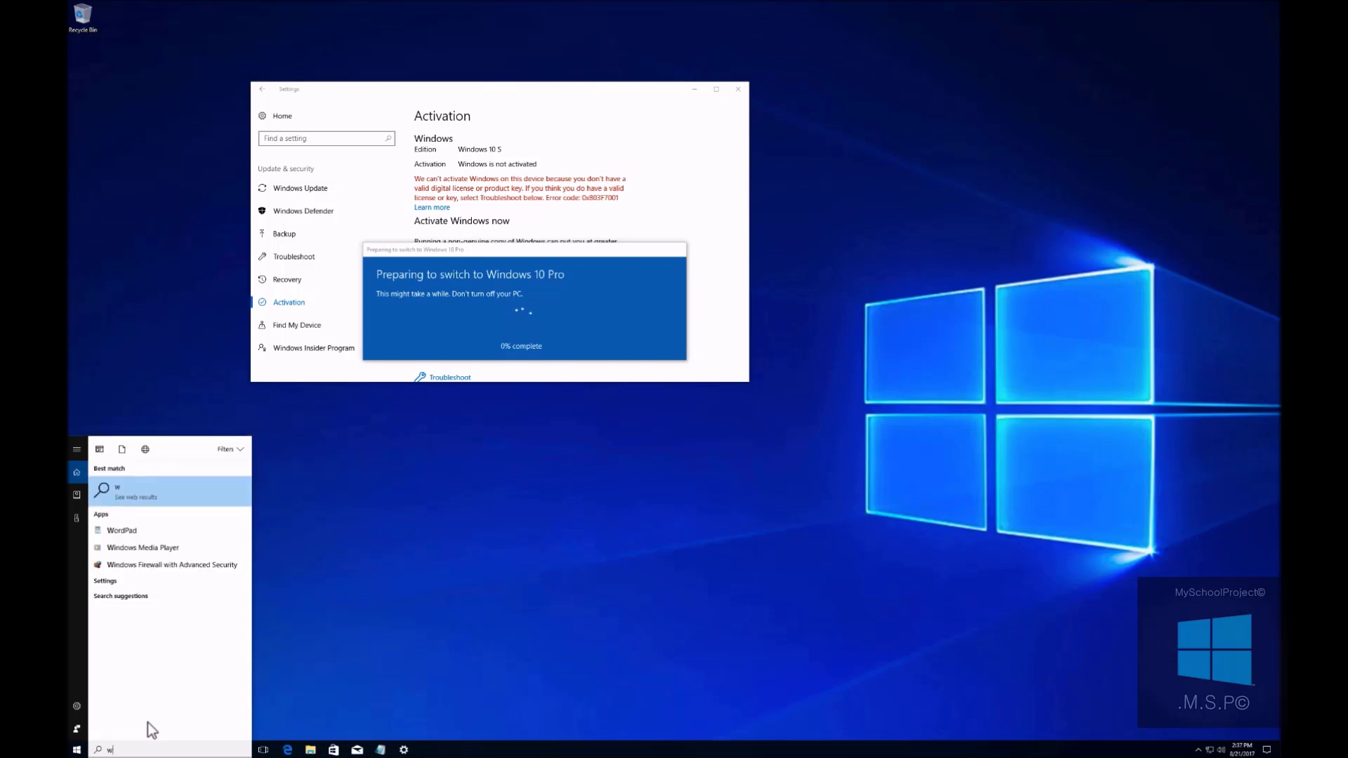
text(i)
text(nd)
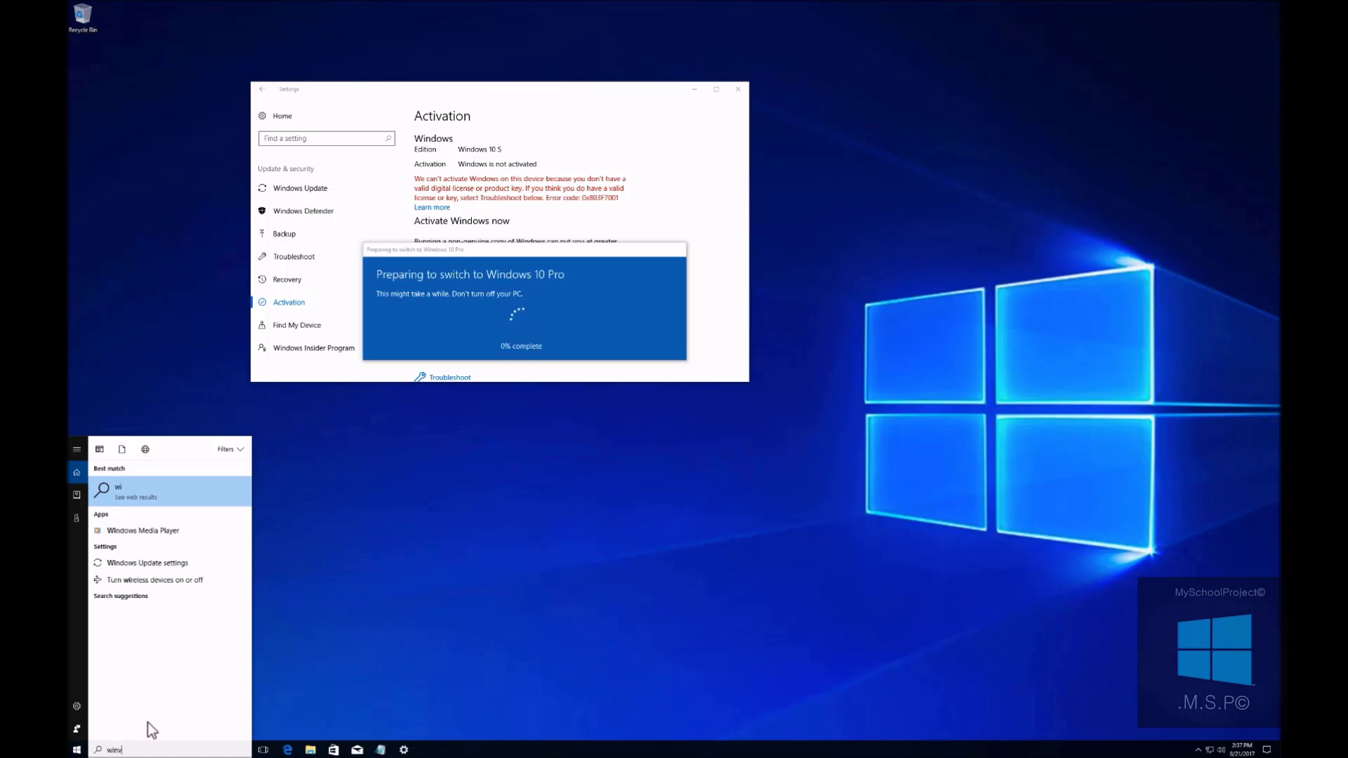
text(er)
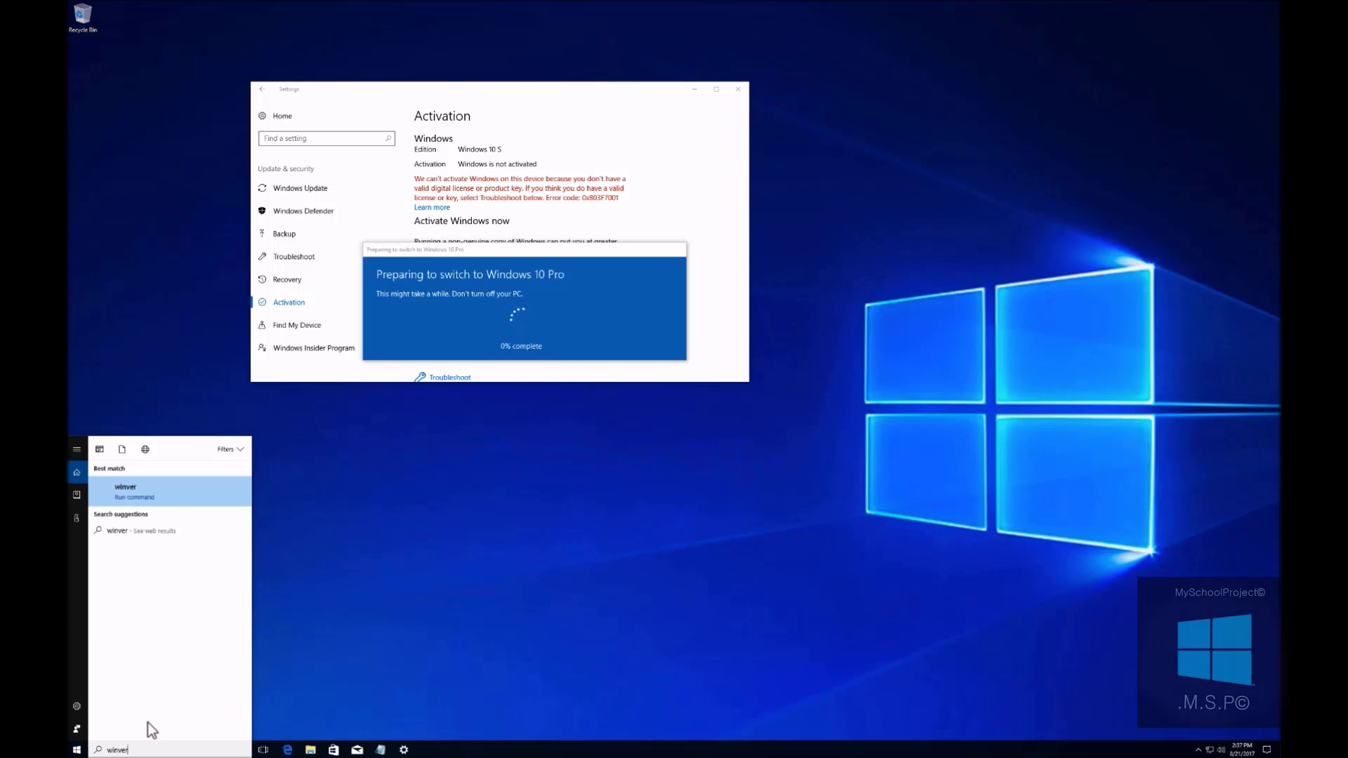
key(Return)
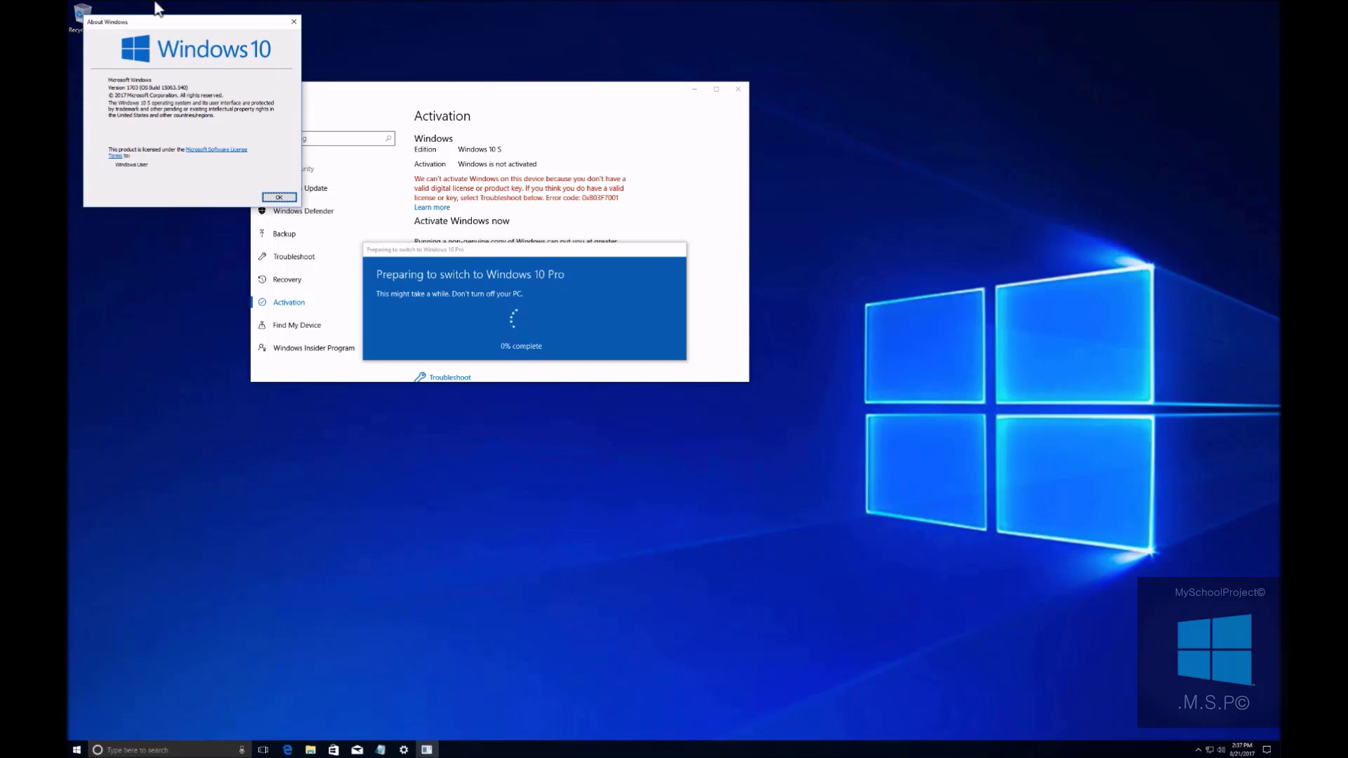
drag(157, 21, 927, 105)
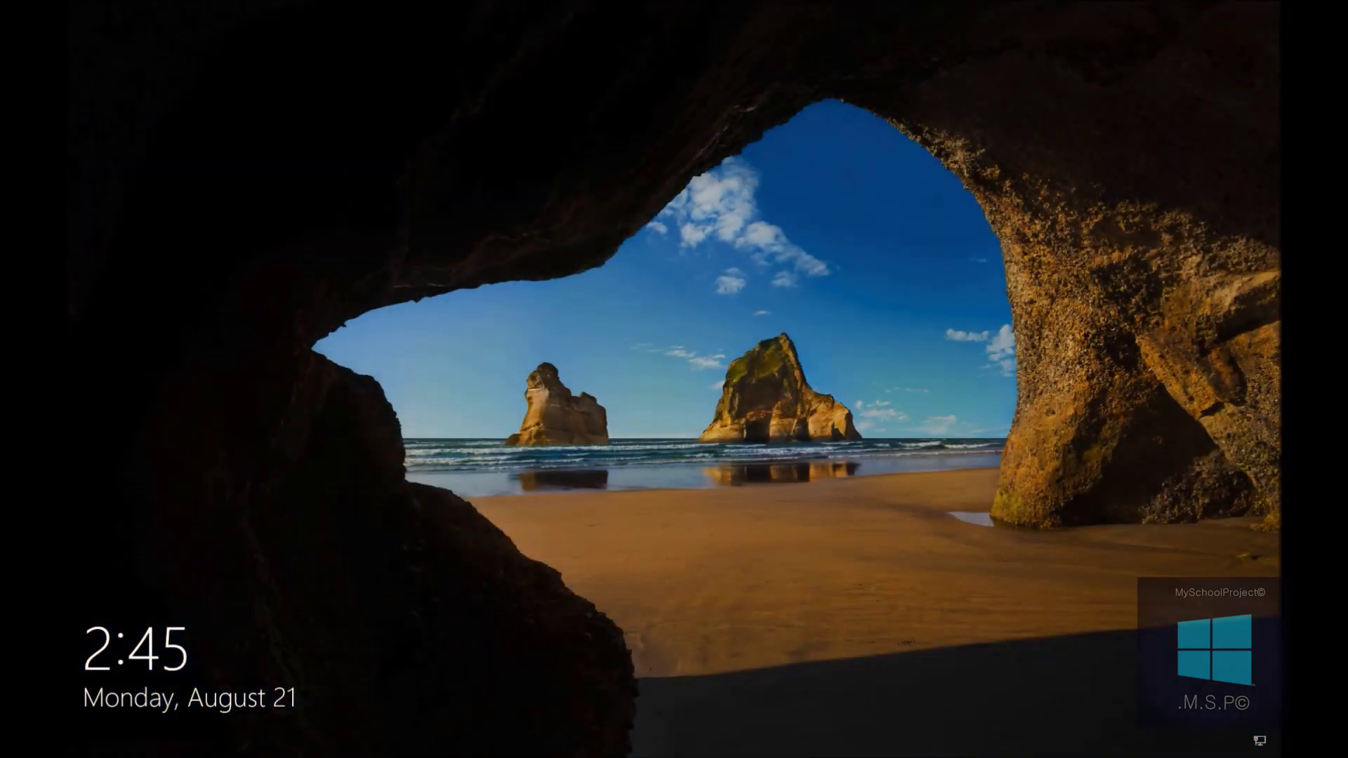
- Sign in to Windows with the account password and check the Action Center for notifications
key(Return)
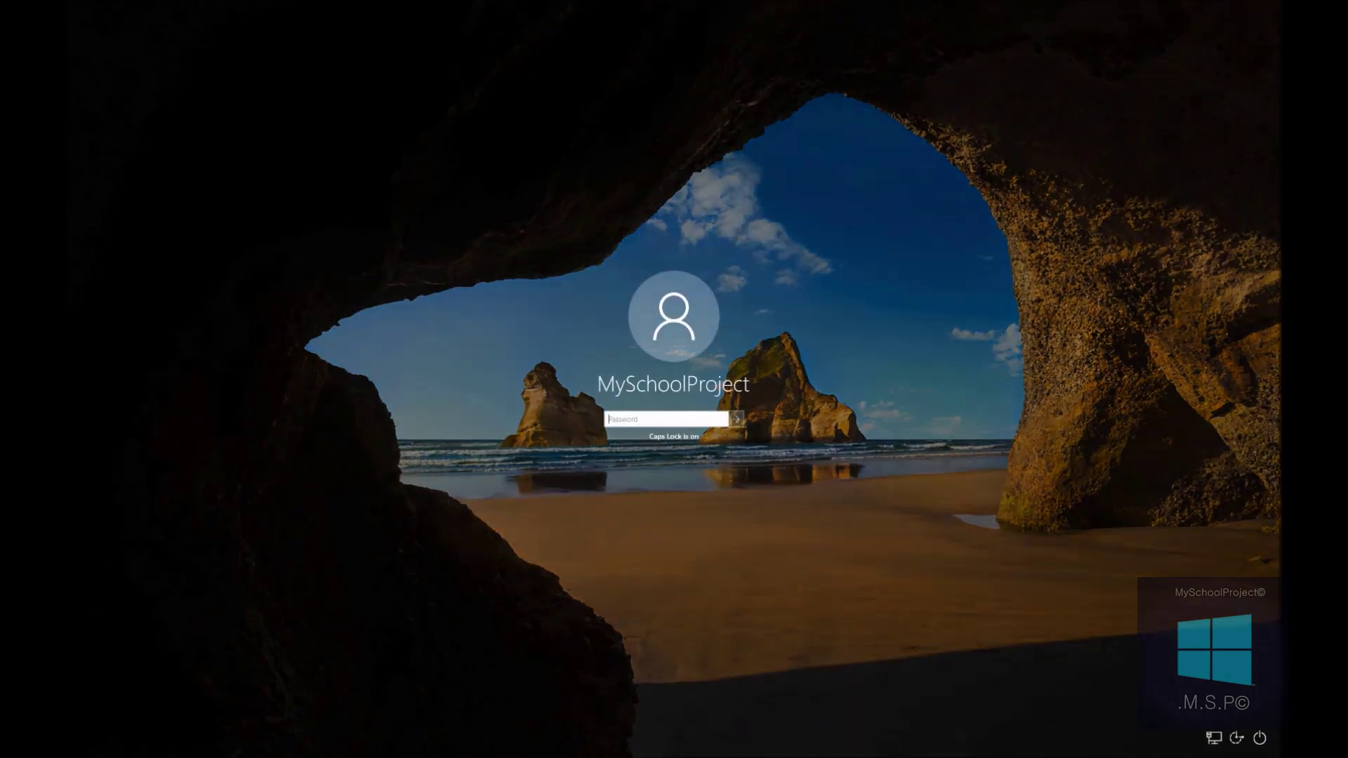
text(********)
key(Return)
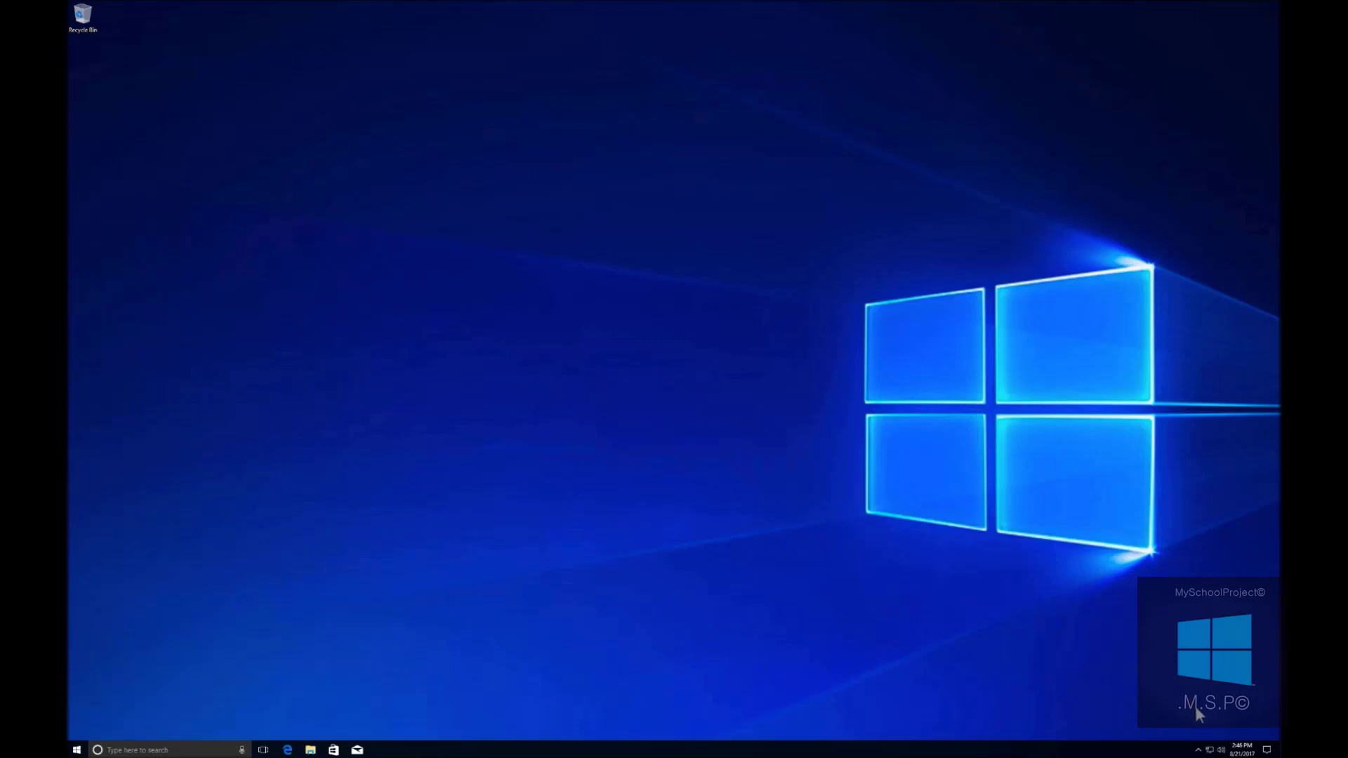
click(1266, 750)
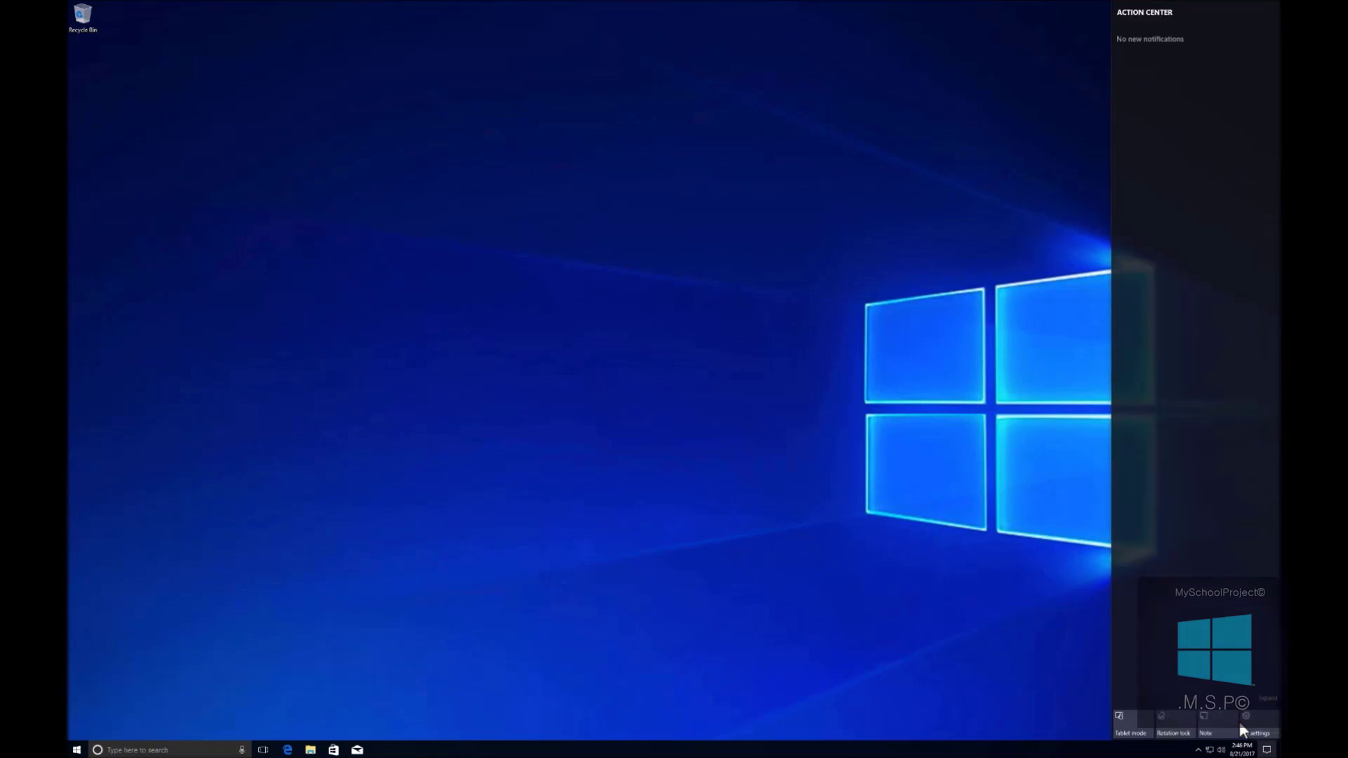
click(606, 268)
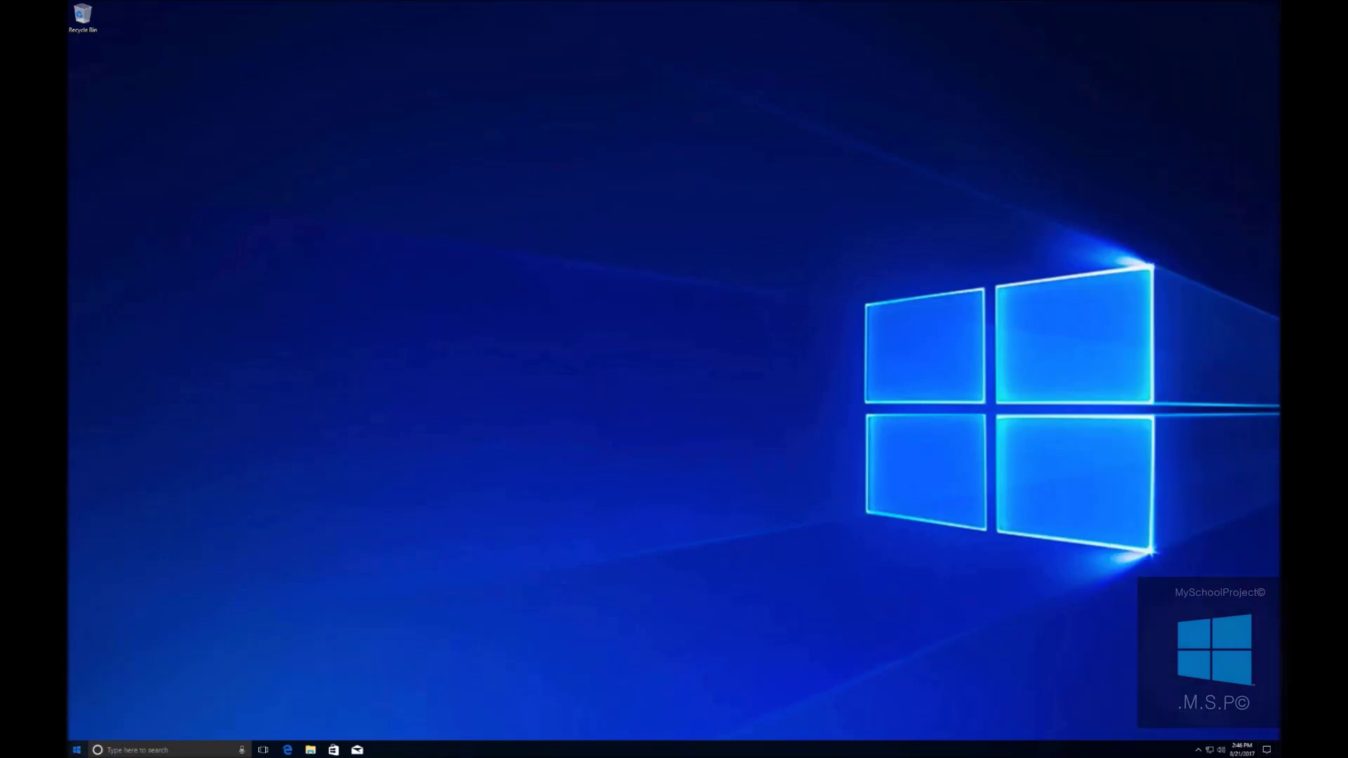
- Open the Activation page under Update & security in Windows Settings to check the installed edition
click(76, 749)
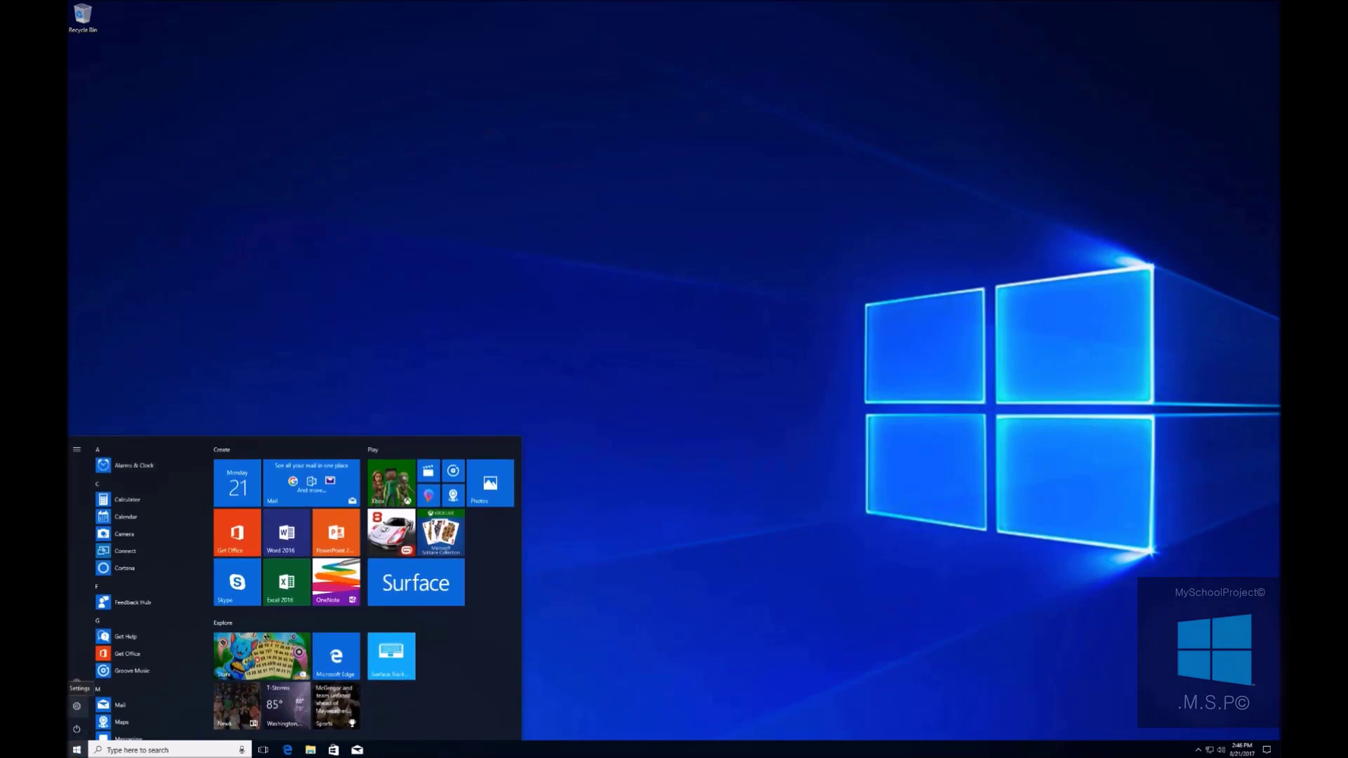
click(76, 706)
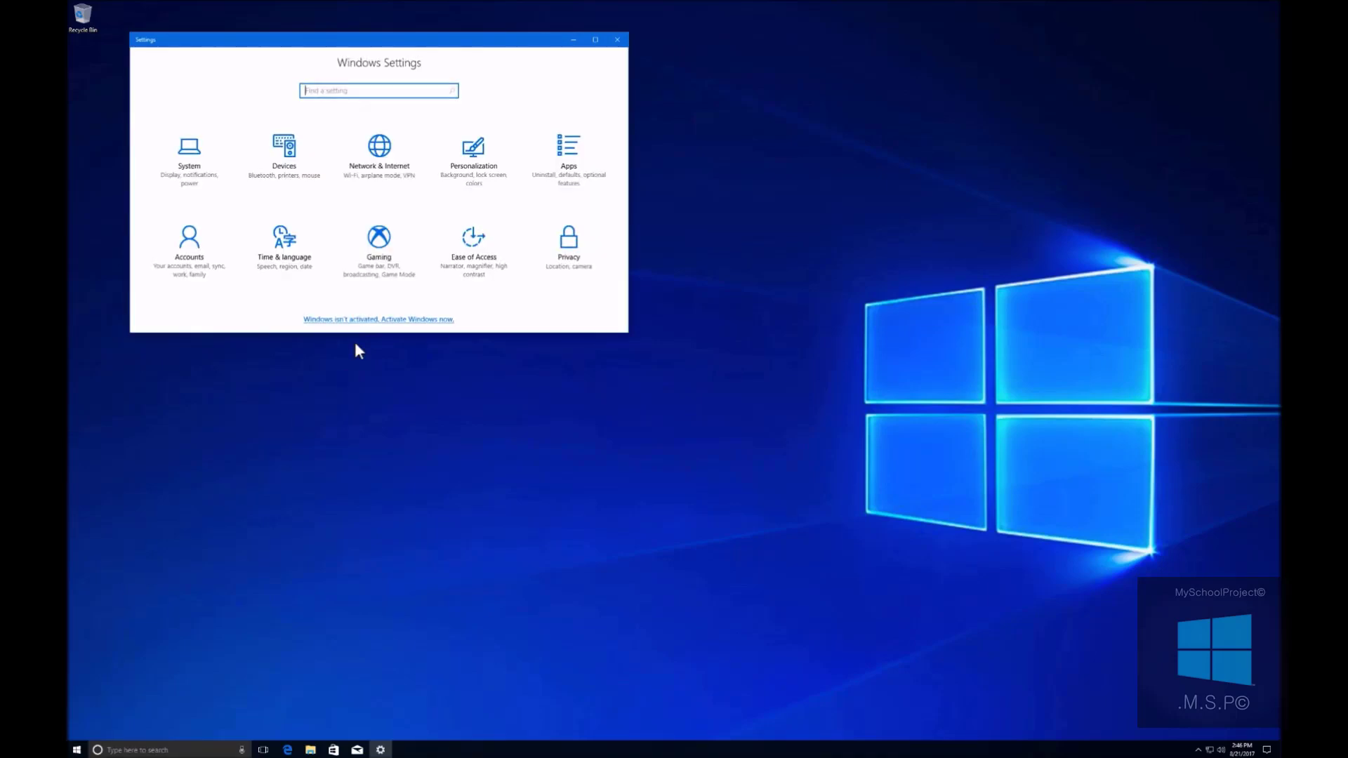
scroll(358, 181, down, 3)
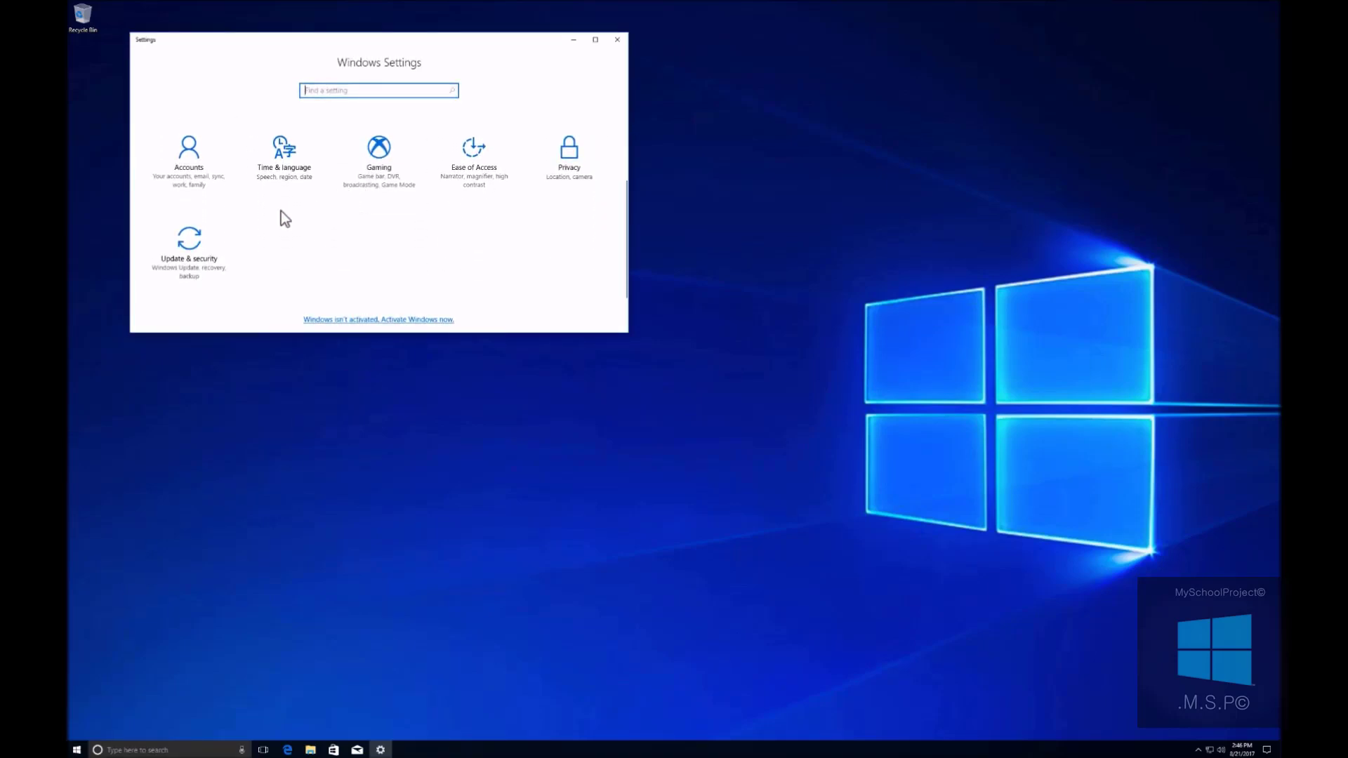
click(165, 218)
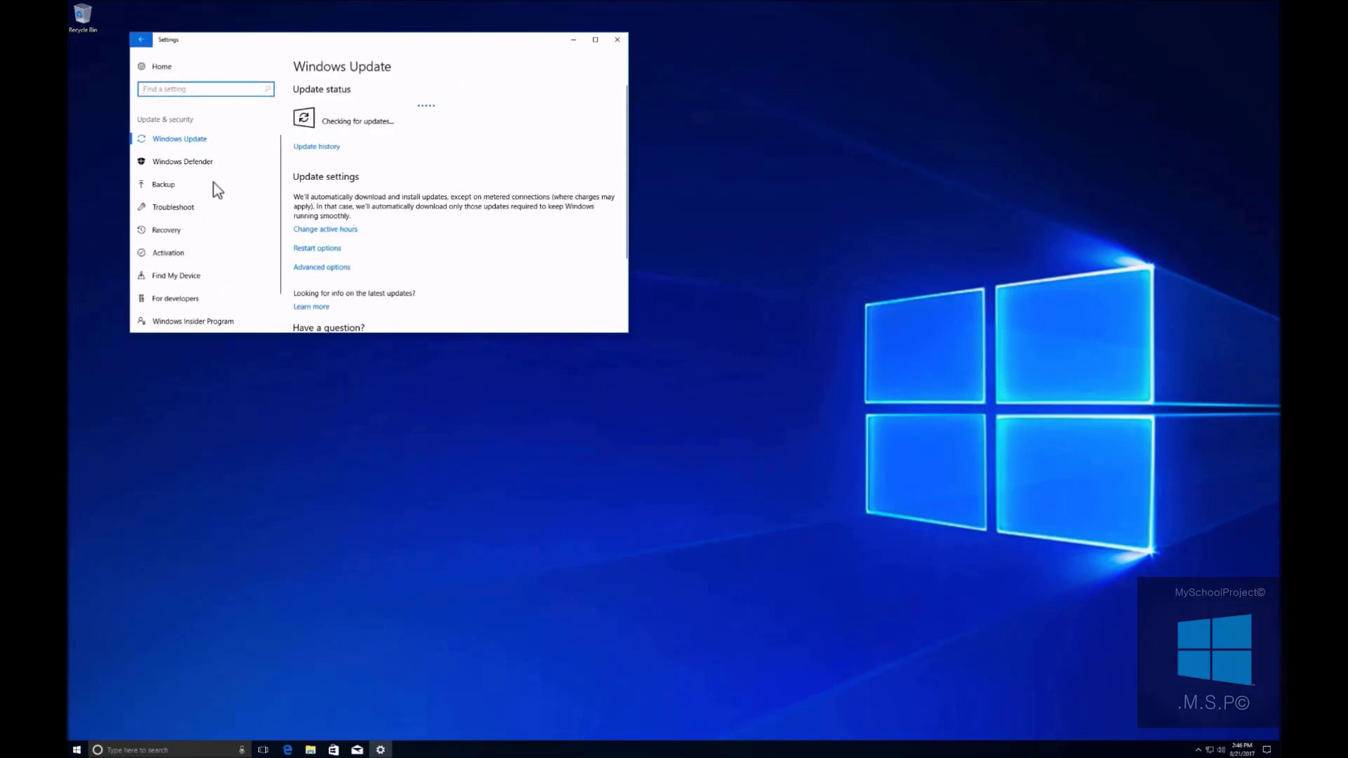
scroll(206, 212, down, 2)
scroll(205, 212, up, 2)
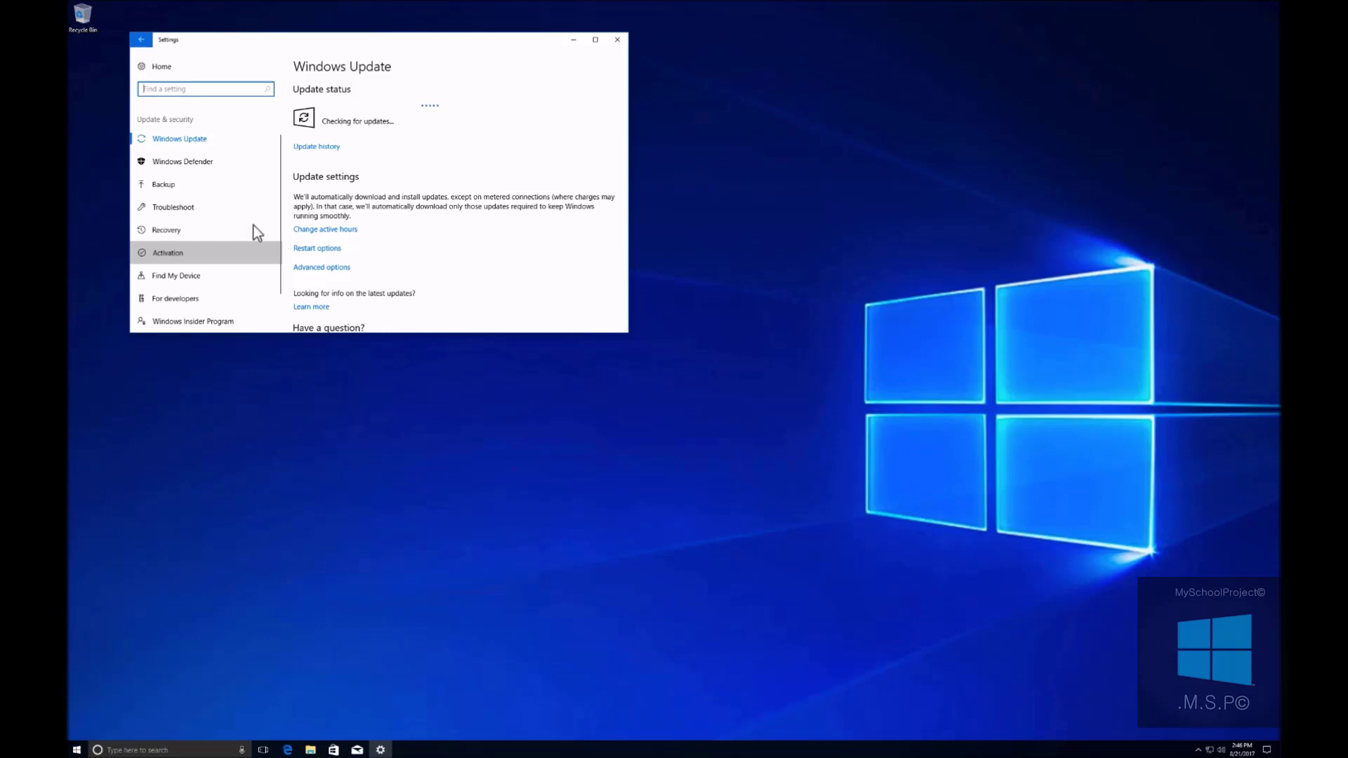
click(278, 225)
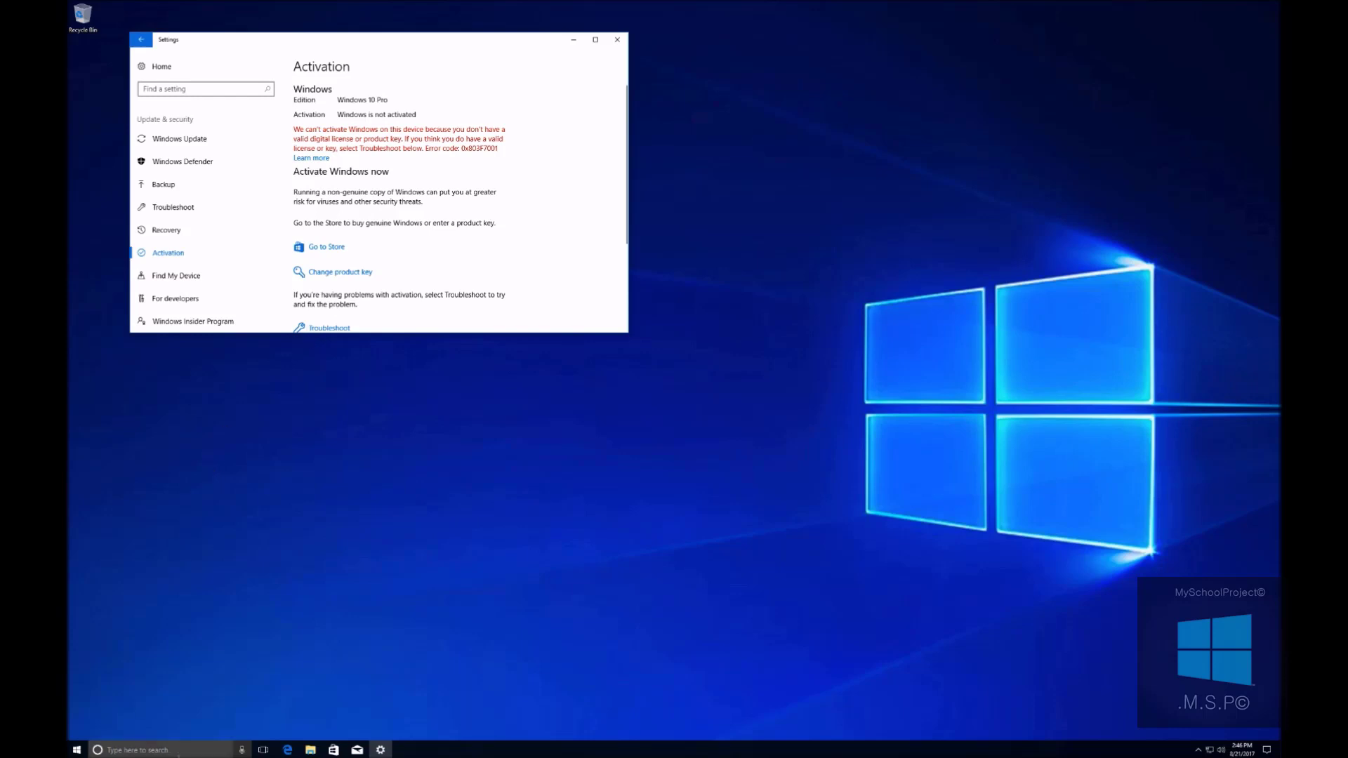
- Run winver to check the Windows edition in the About Windows dialog, close it and minimize Settings
click(140, 750)
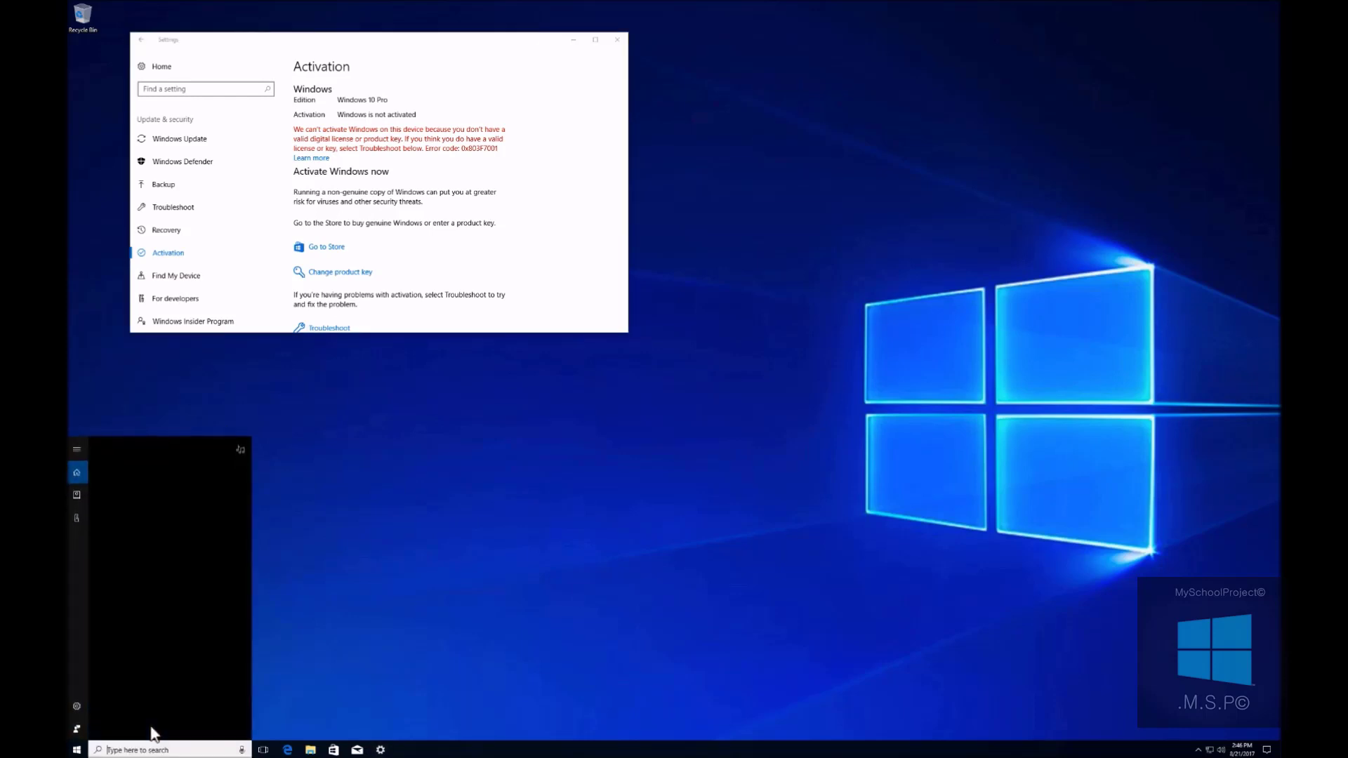
text(winver)
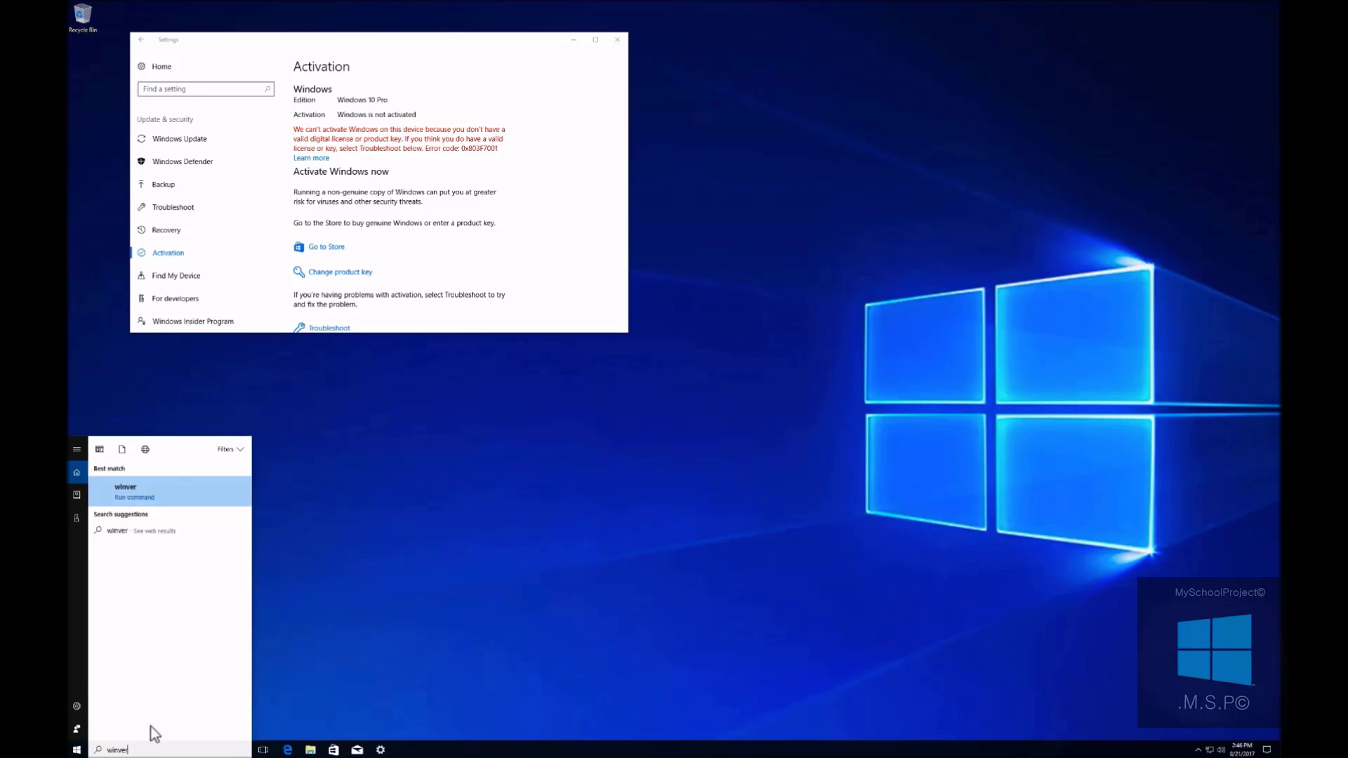
key(Return)
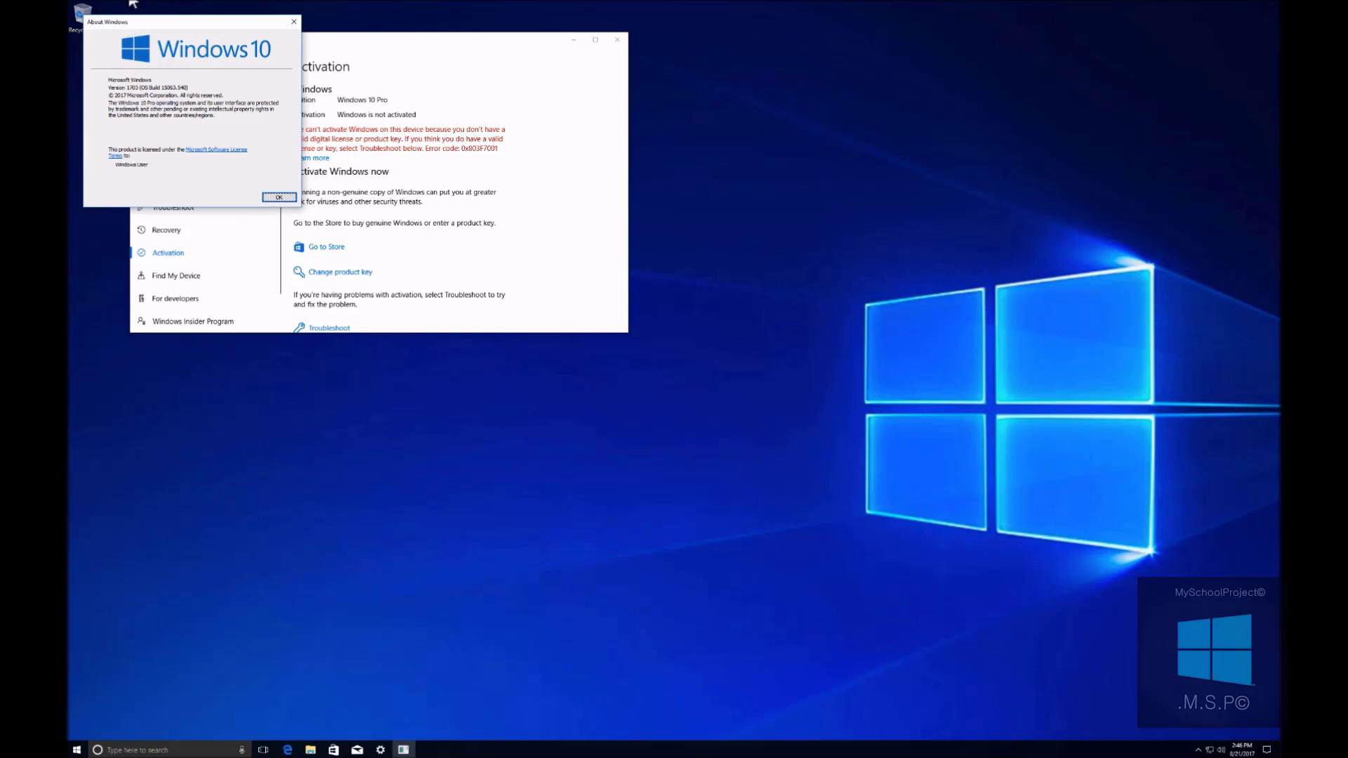
drag(160, 25, 194, 359)
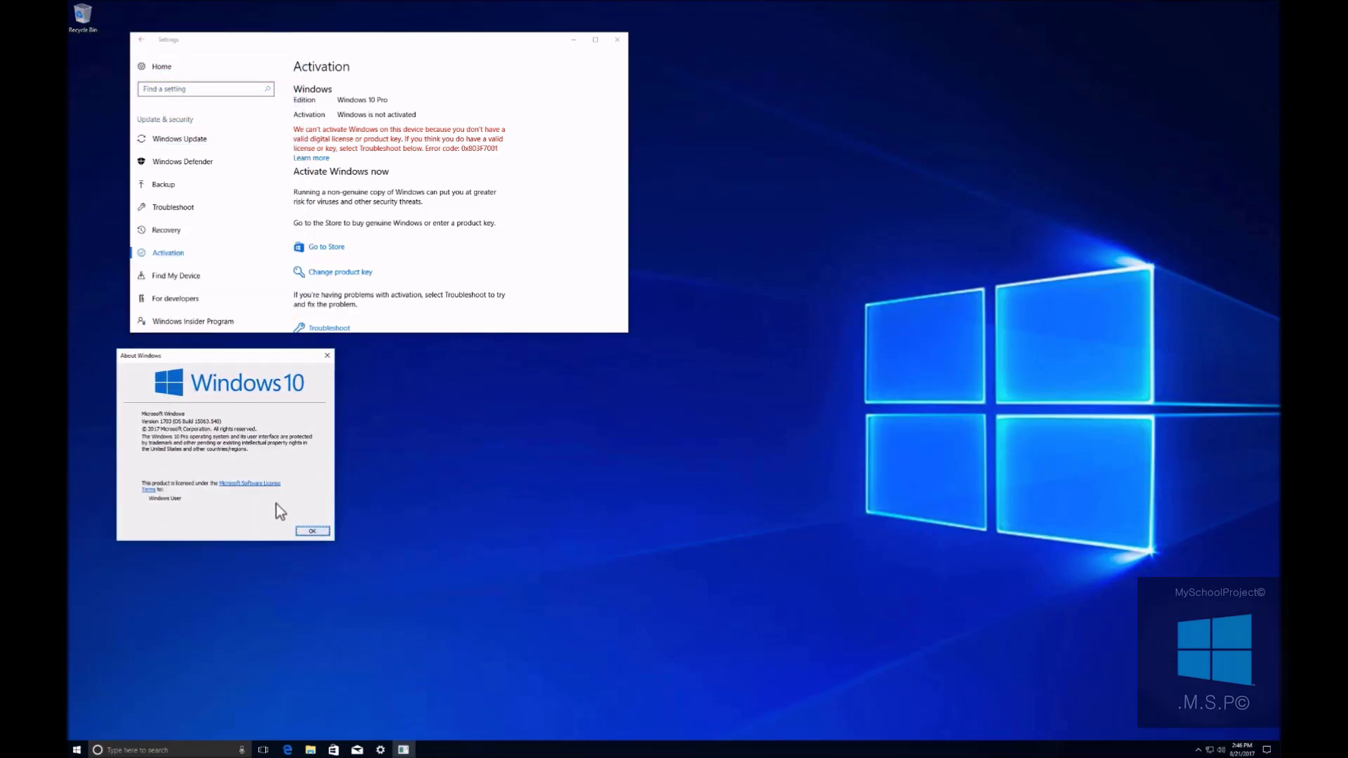
click(313, 530)
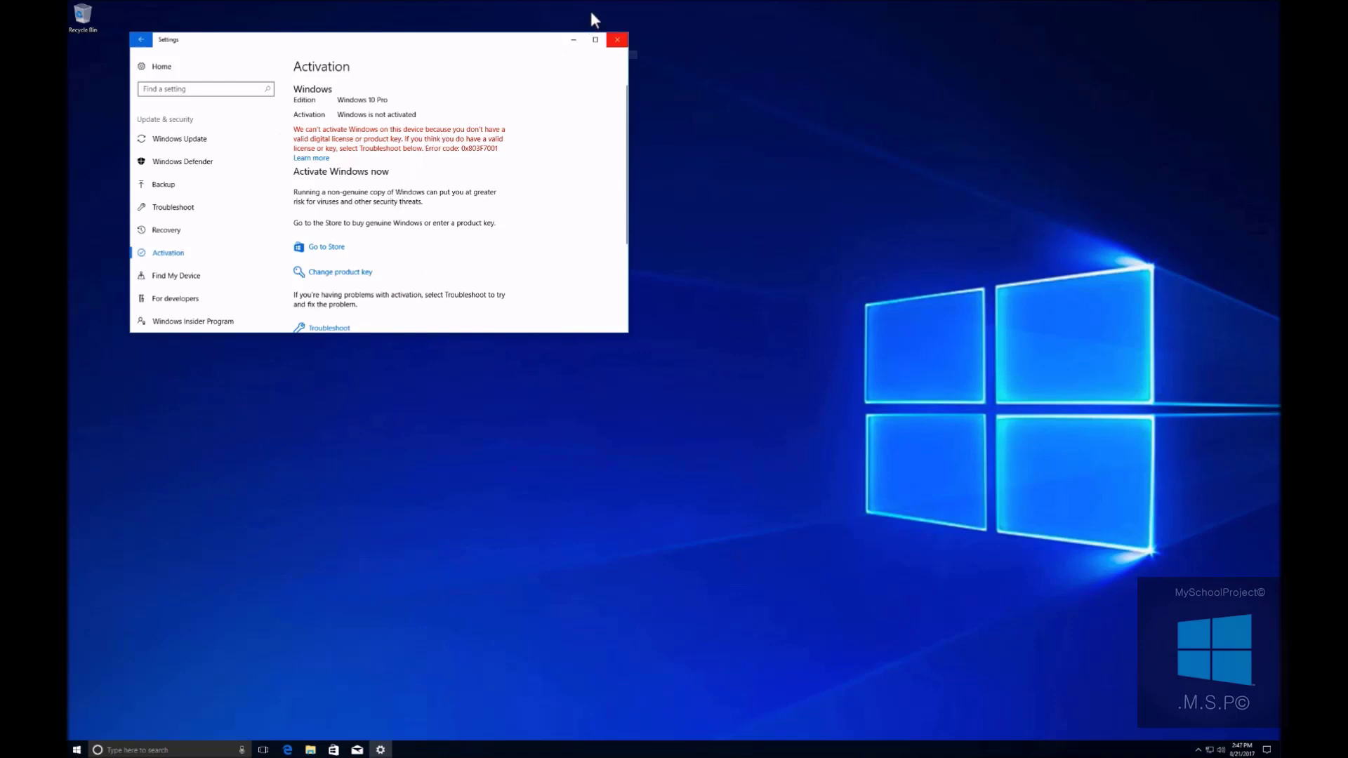
click(545, 11)
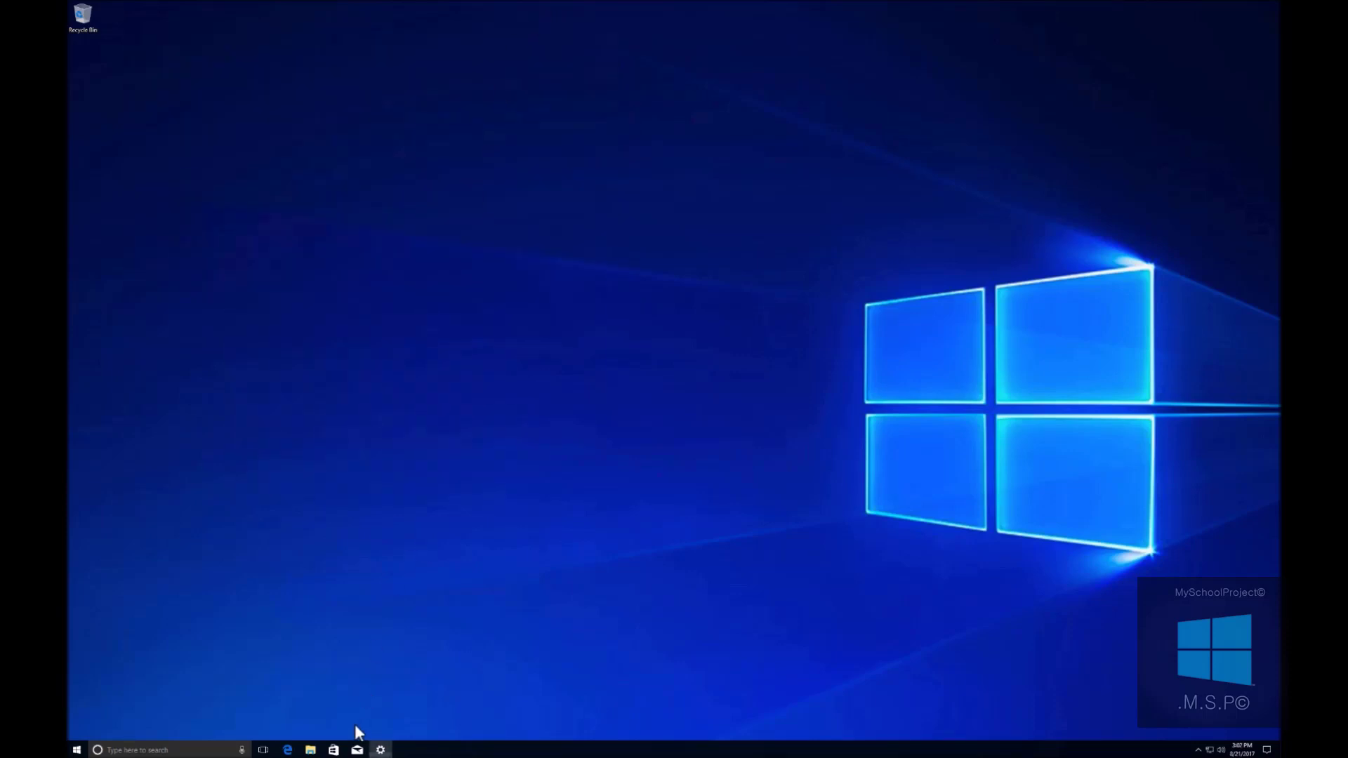
- Restore Settings, examine the edition through System info on the System About page, and close both windows
click(380, 750)
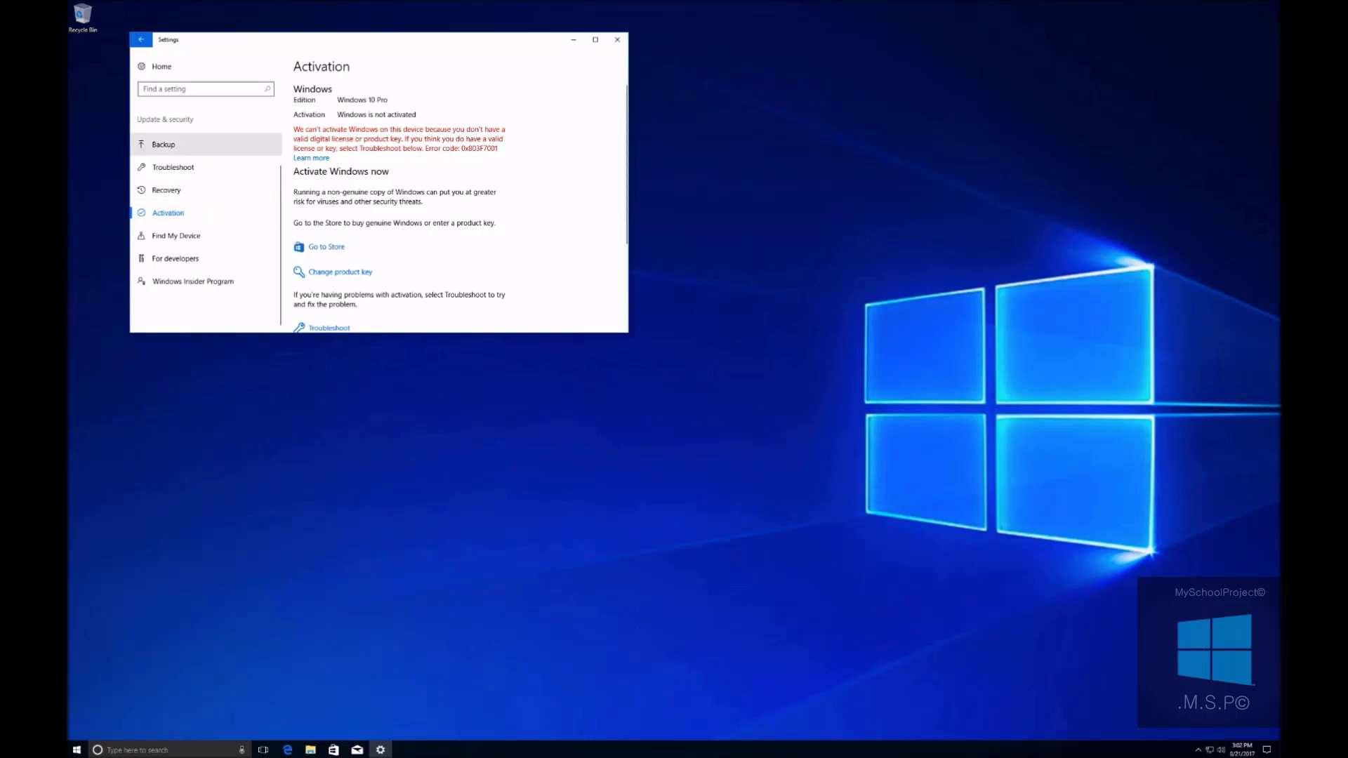
click(151, 66)
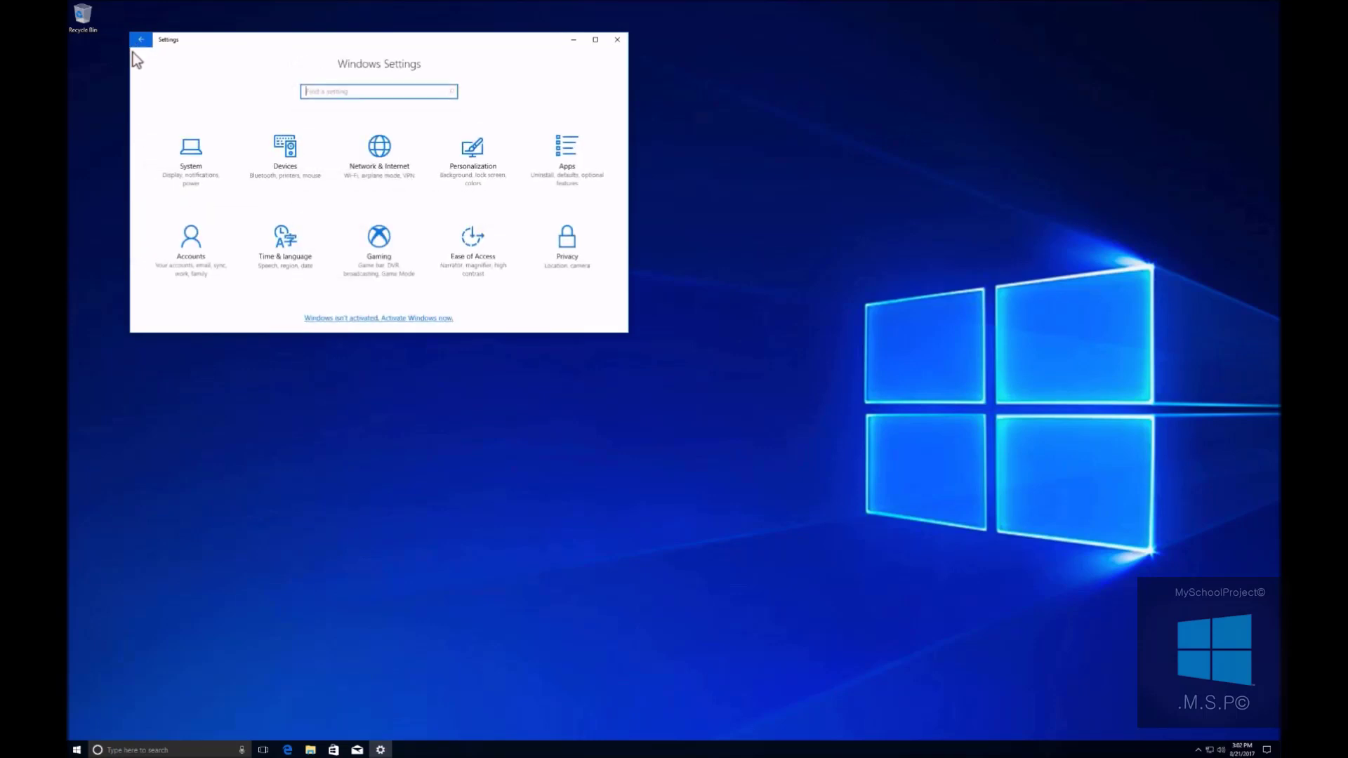
click(144, 121)
scroll(204, 165, down, 2)
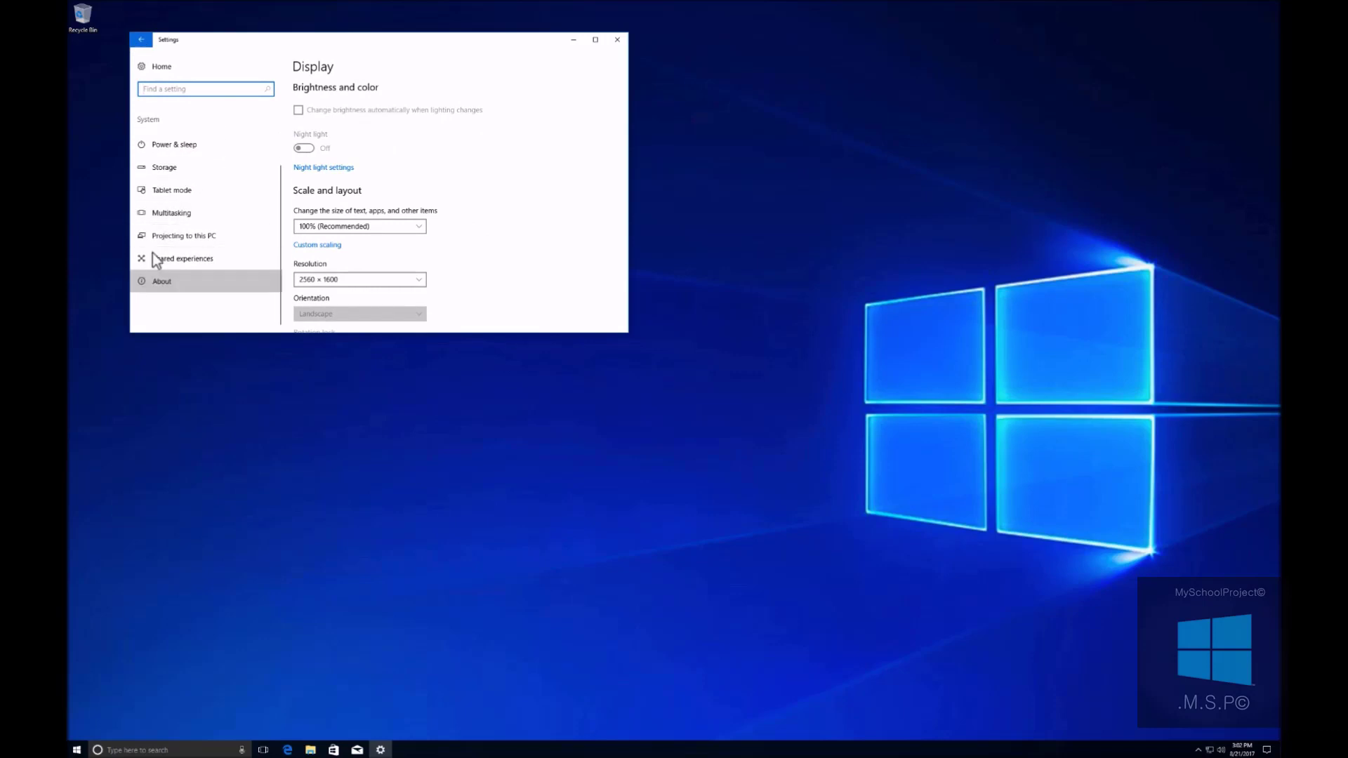
click(156, 279)
scroll(441, 208, down, 2)
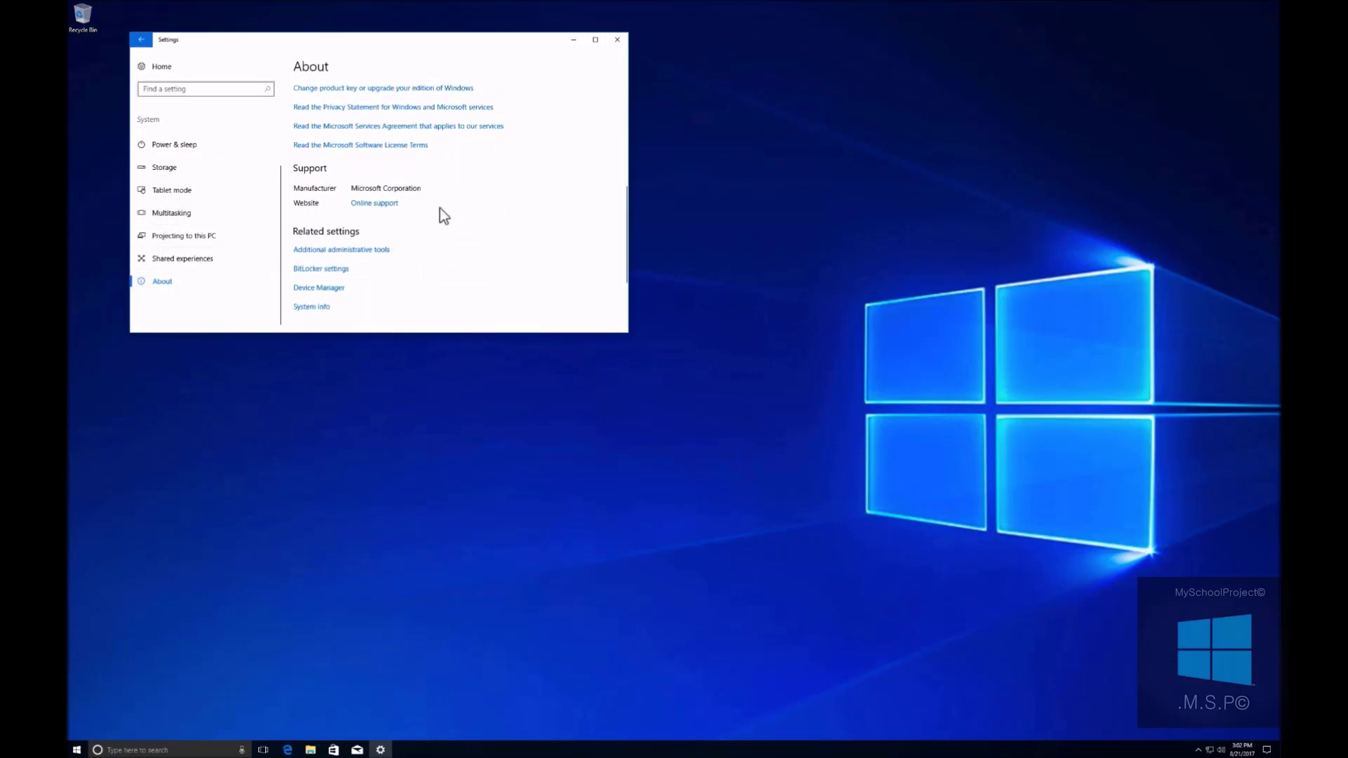
click(292, 239)
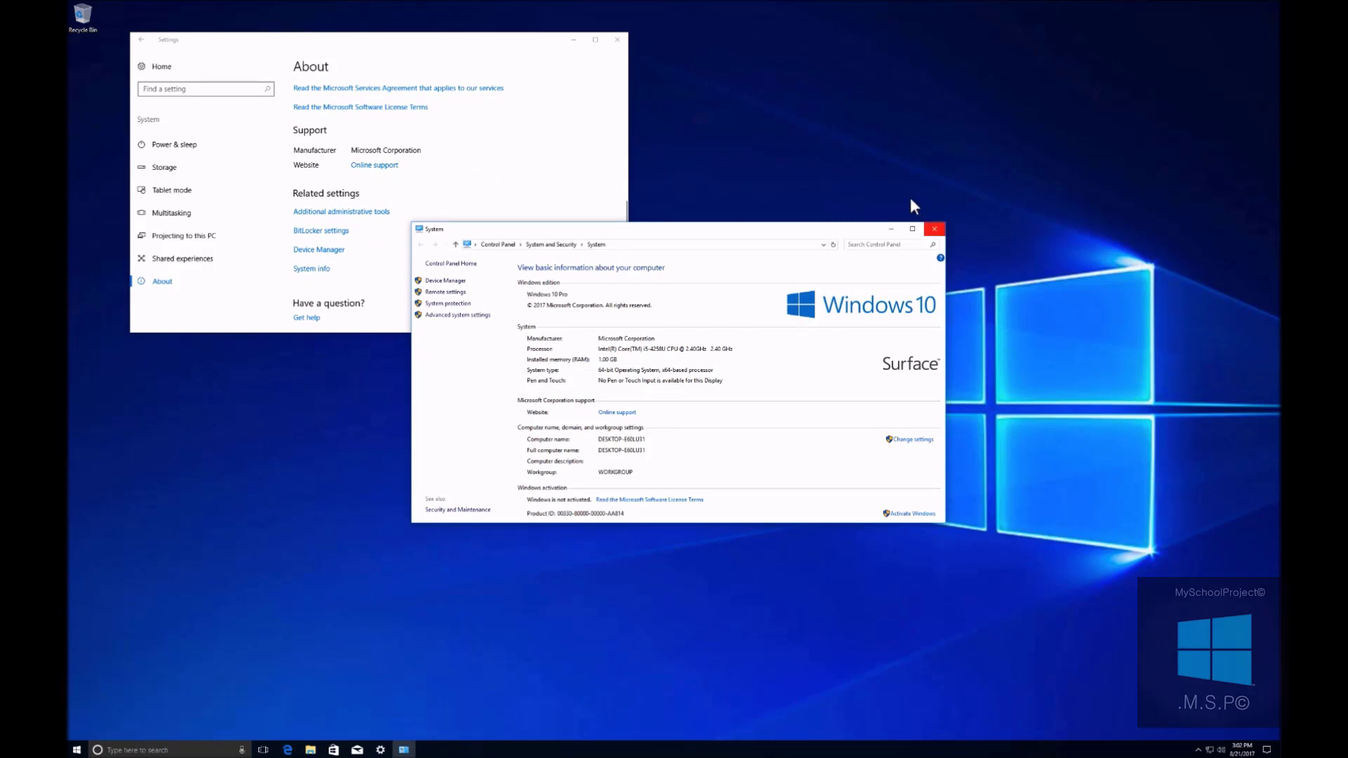
click(934, 228)
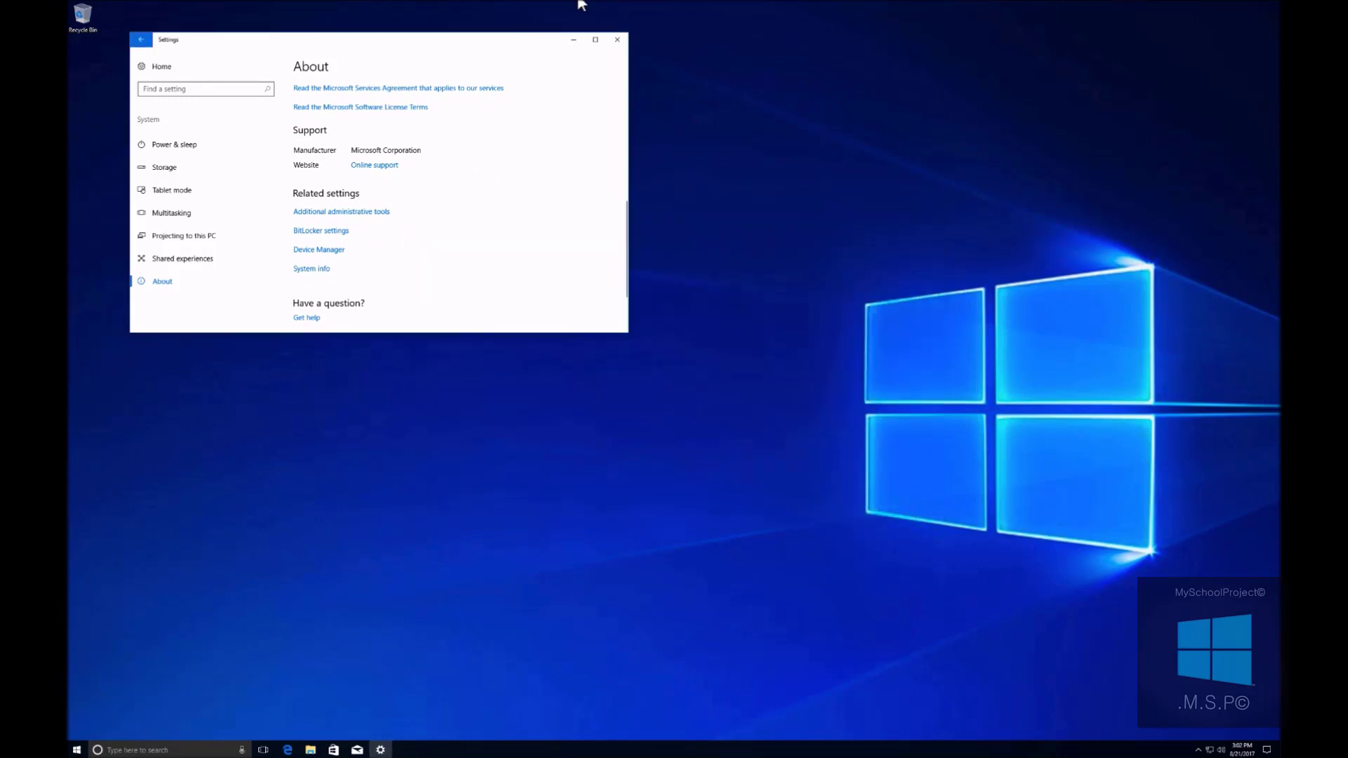
click(617, 40)
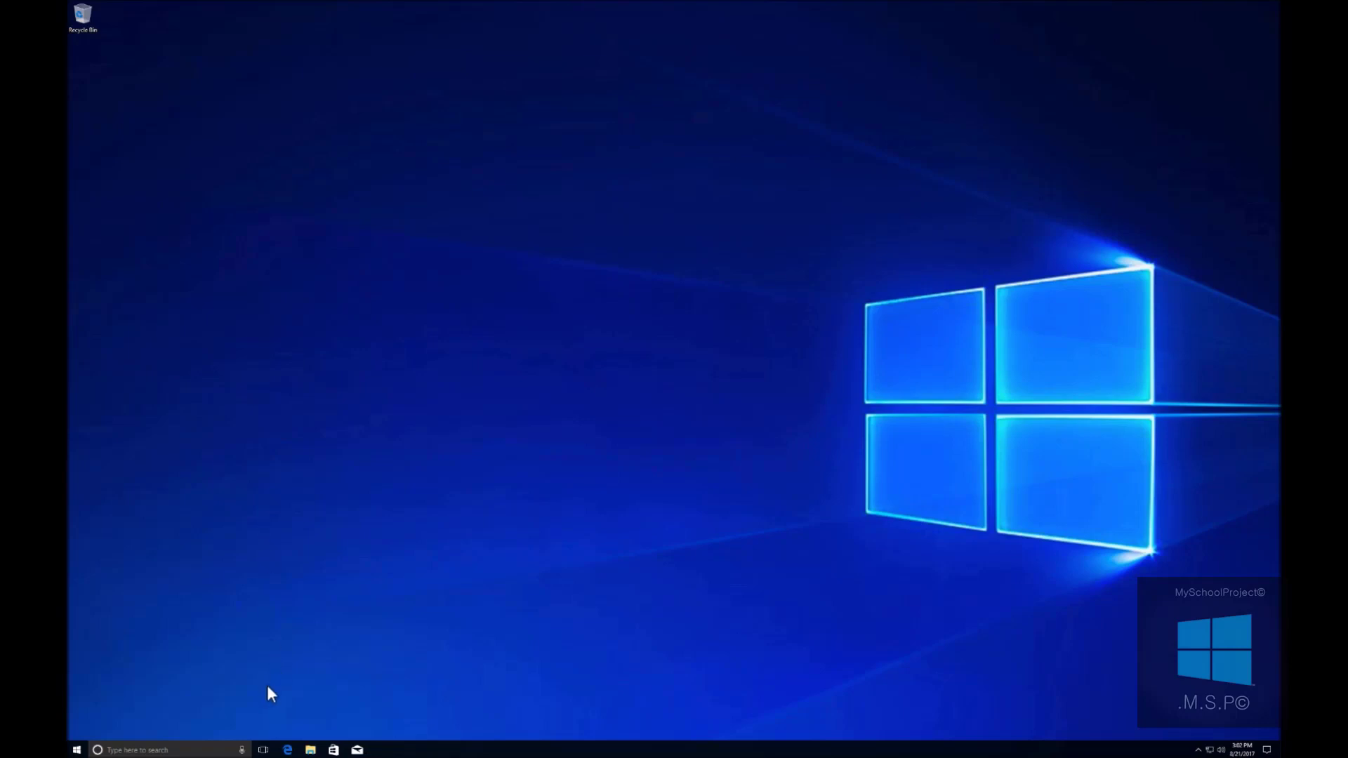
- Switch to Microsoft Edge and open the "Chrome for Desktop" page from the favorites
click(287, 750)
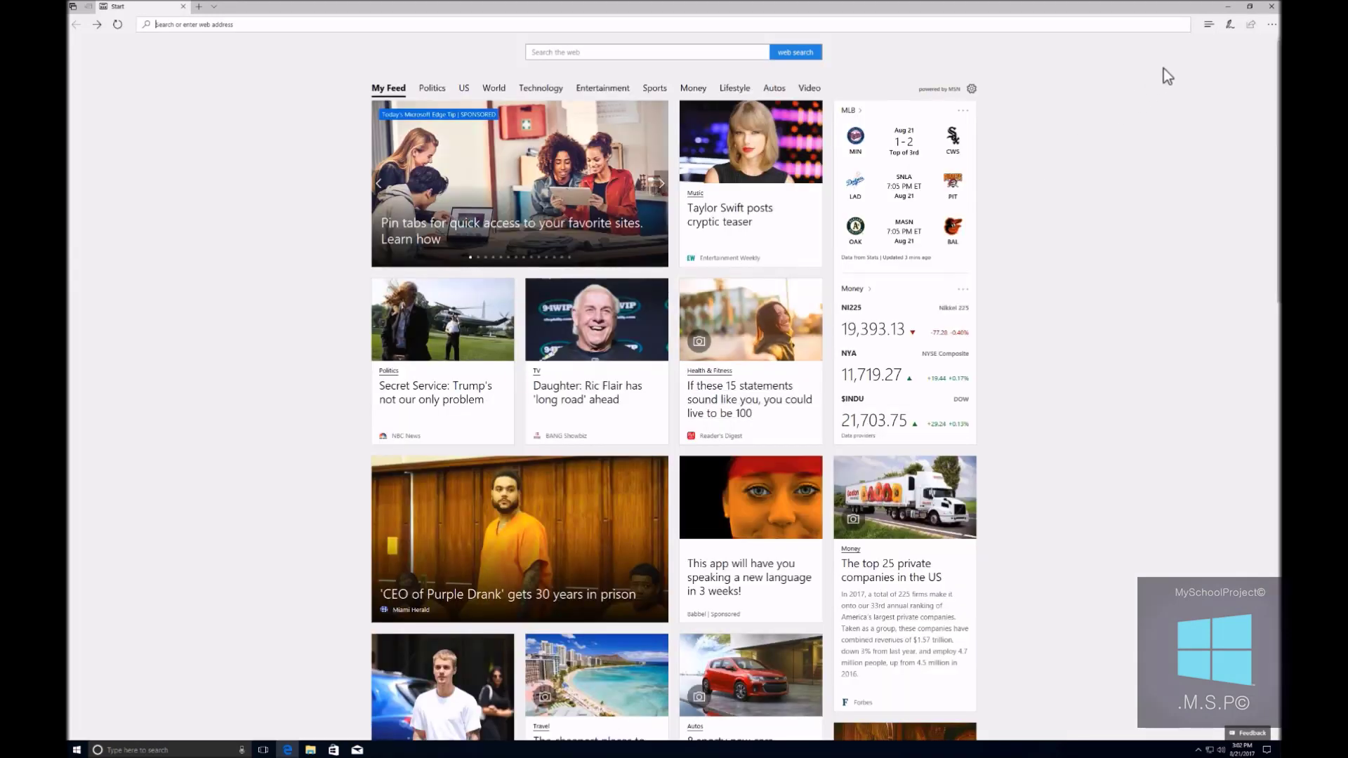
click(1208, 24)
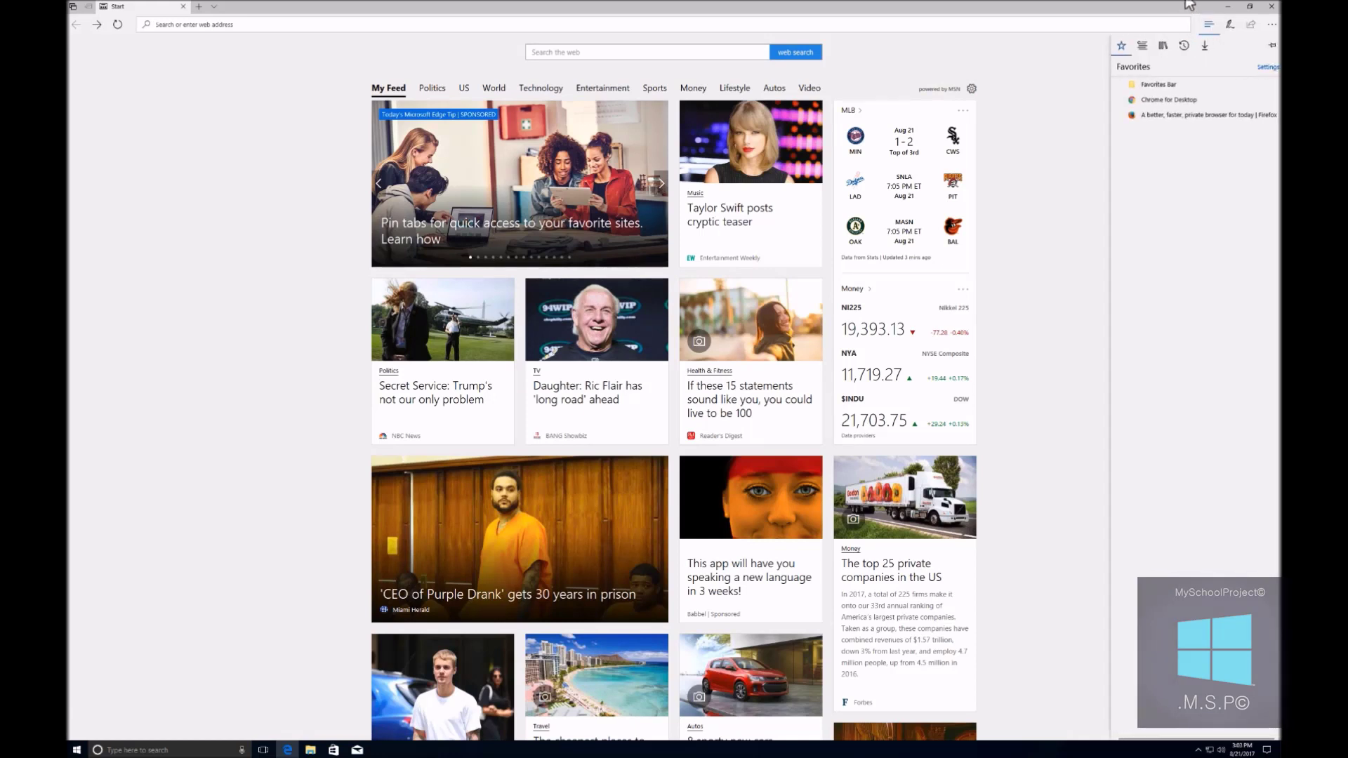
click(1138, 73)
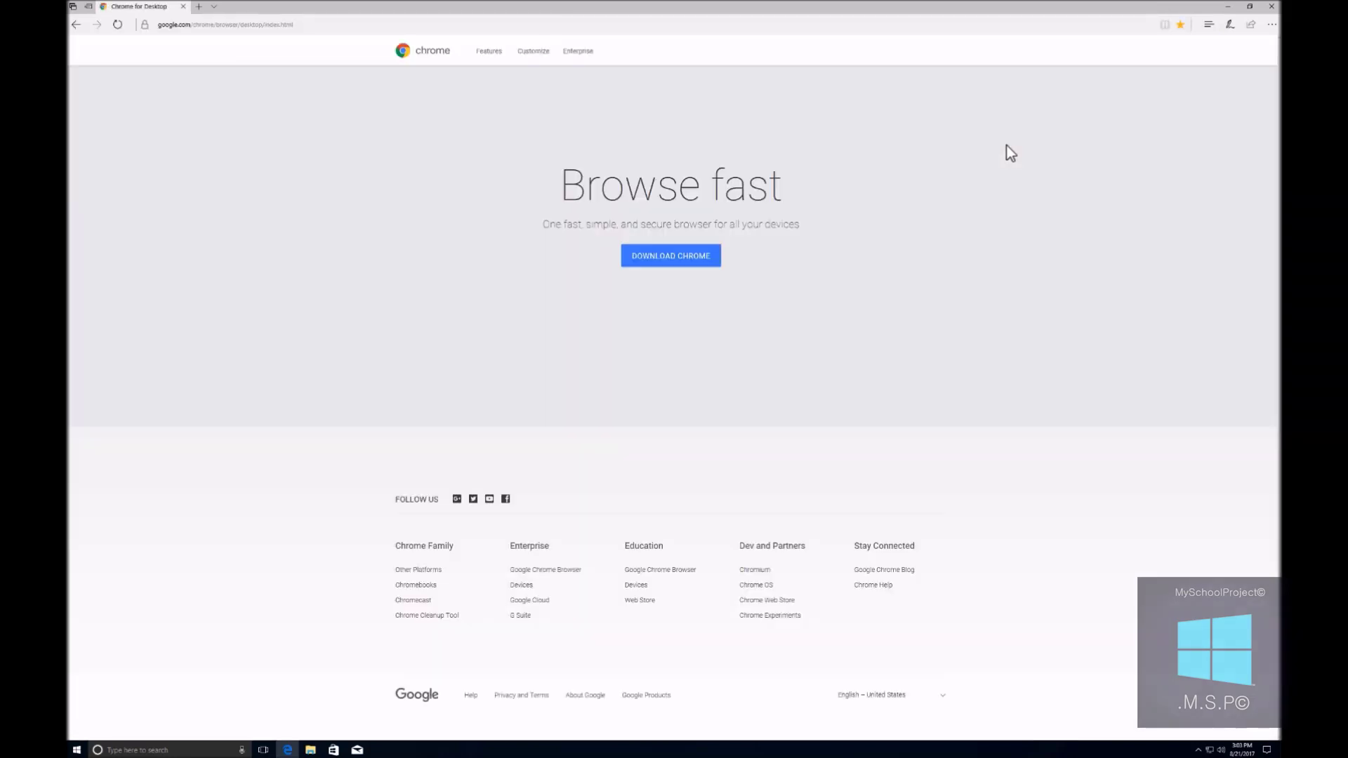
- Start the Chrome for Windows download with usage statistics and crash reports turned off, accepting the terms of service
click(634, 250)
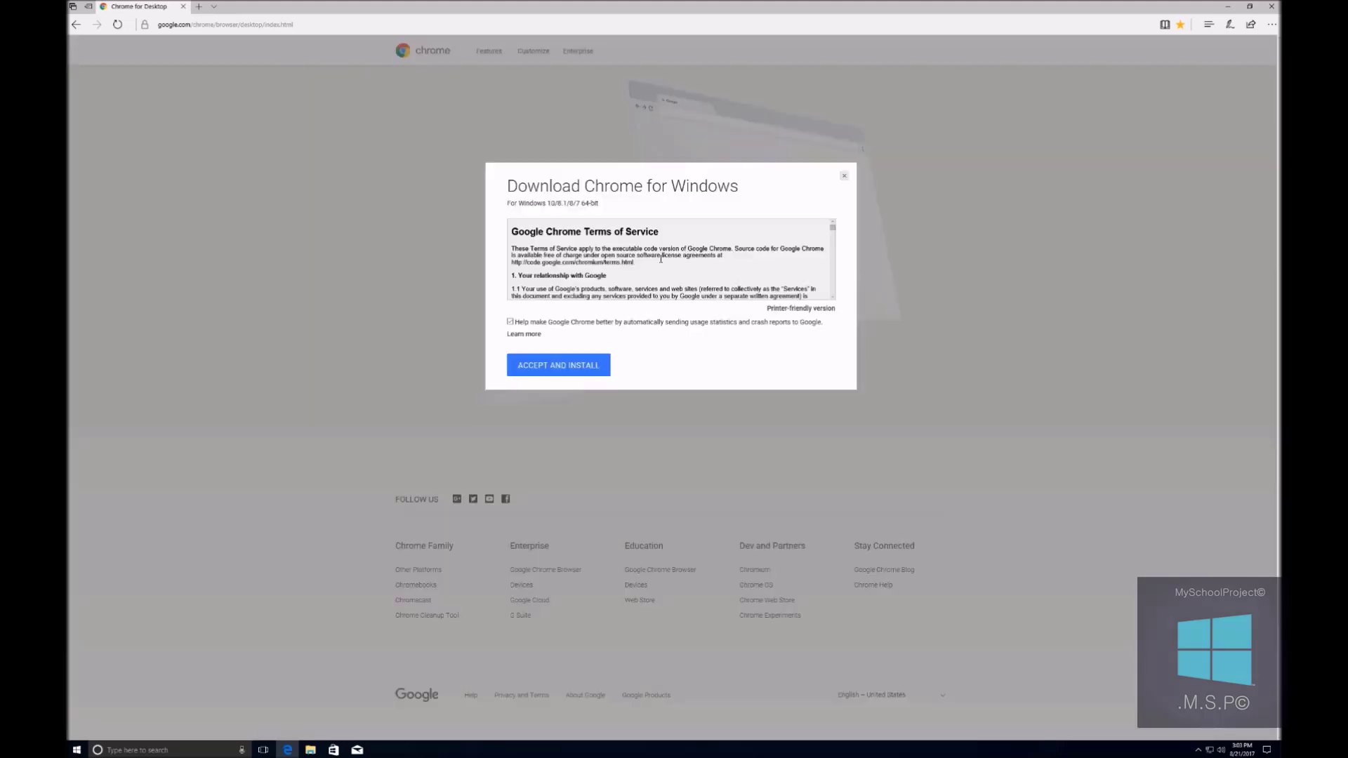
click(510, 322)
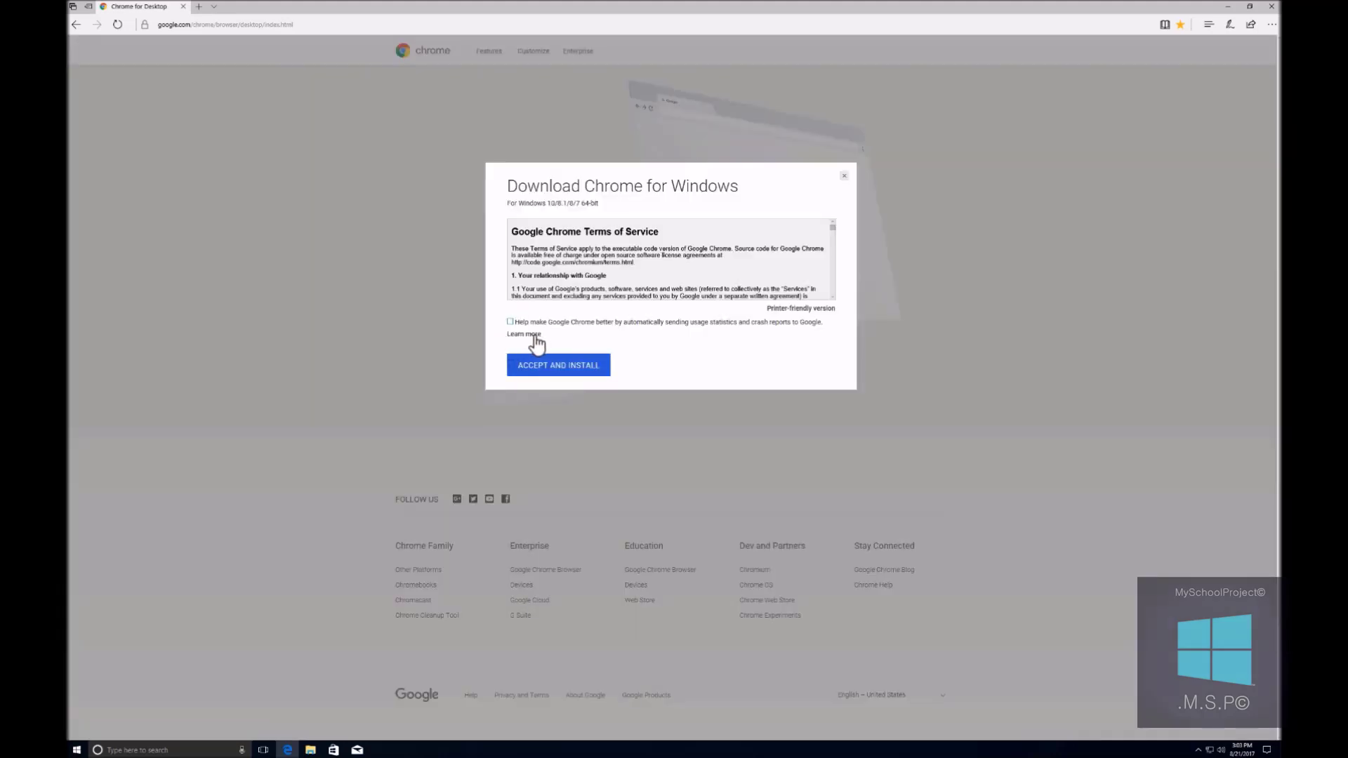
click(512, 358)
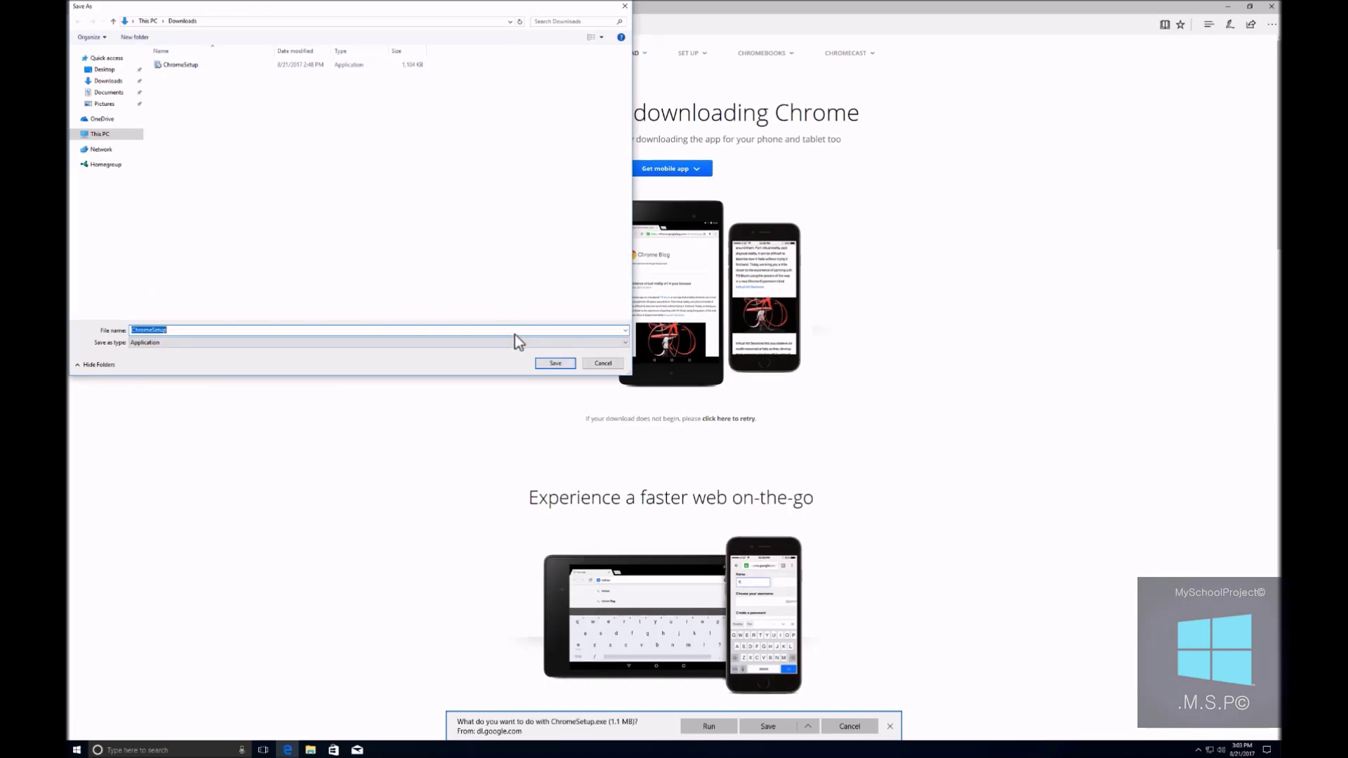
- Save ChromeSetup in the Downloads folder, run it and allow it to make changes to the device
key(Return)
click(650, 360)
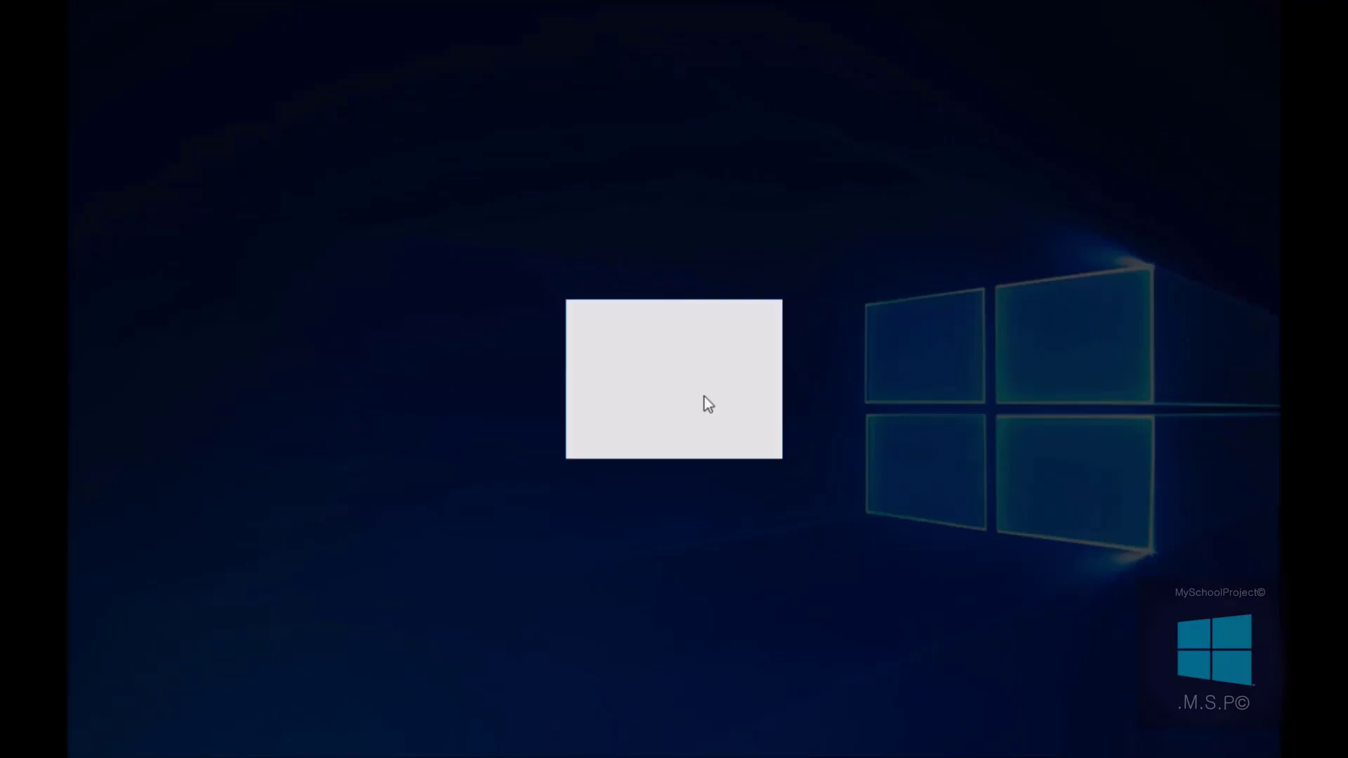
click(608, 431)
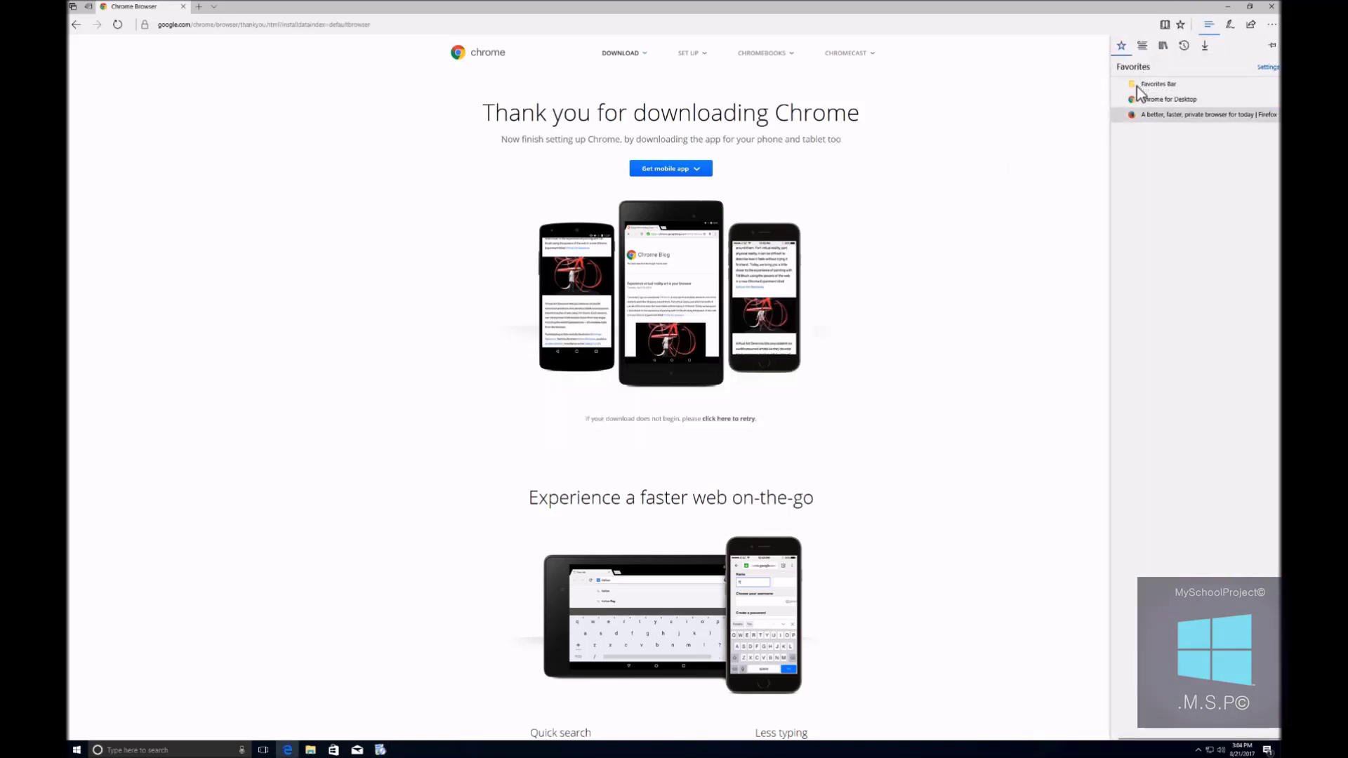
- Open the Firefox page from the favorites and download and run Firefox Installer.exe
key(Return)
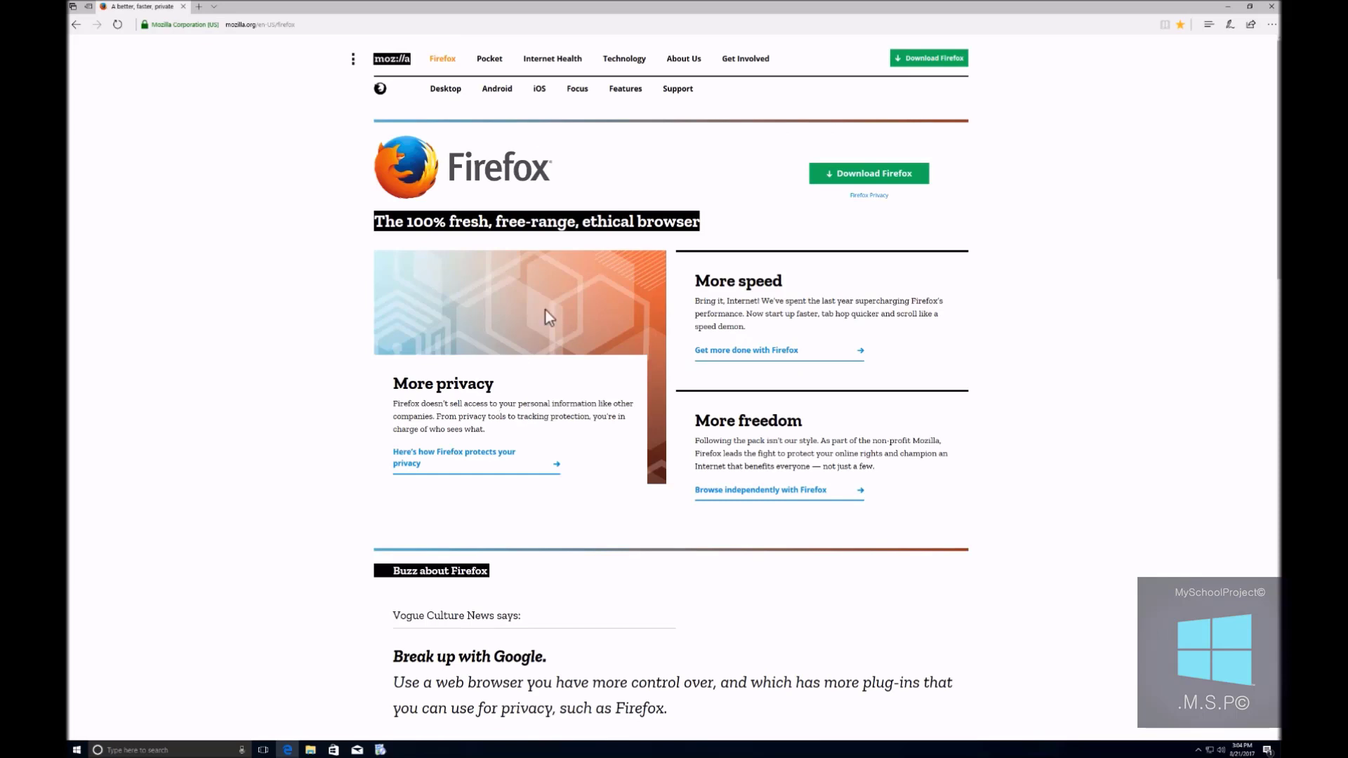
click(833, 153)
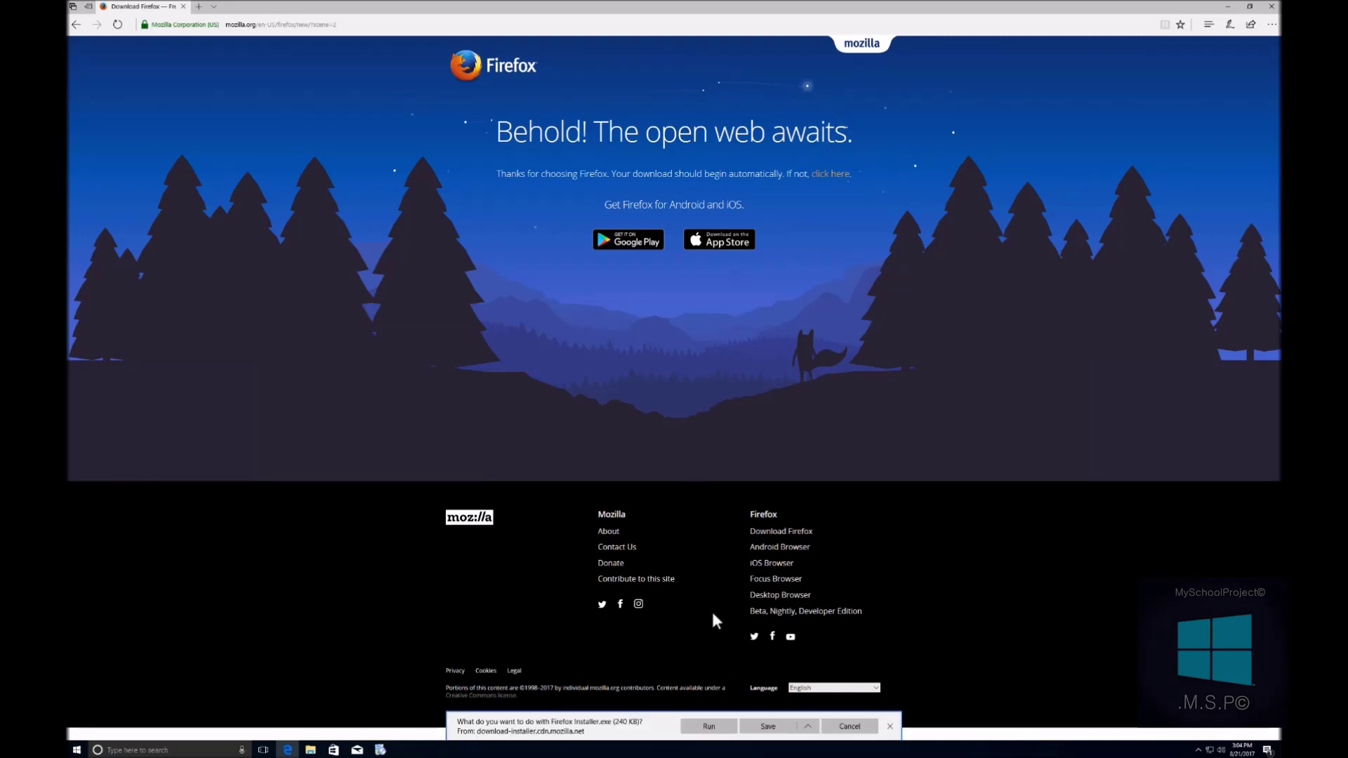
click(720, 726)
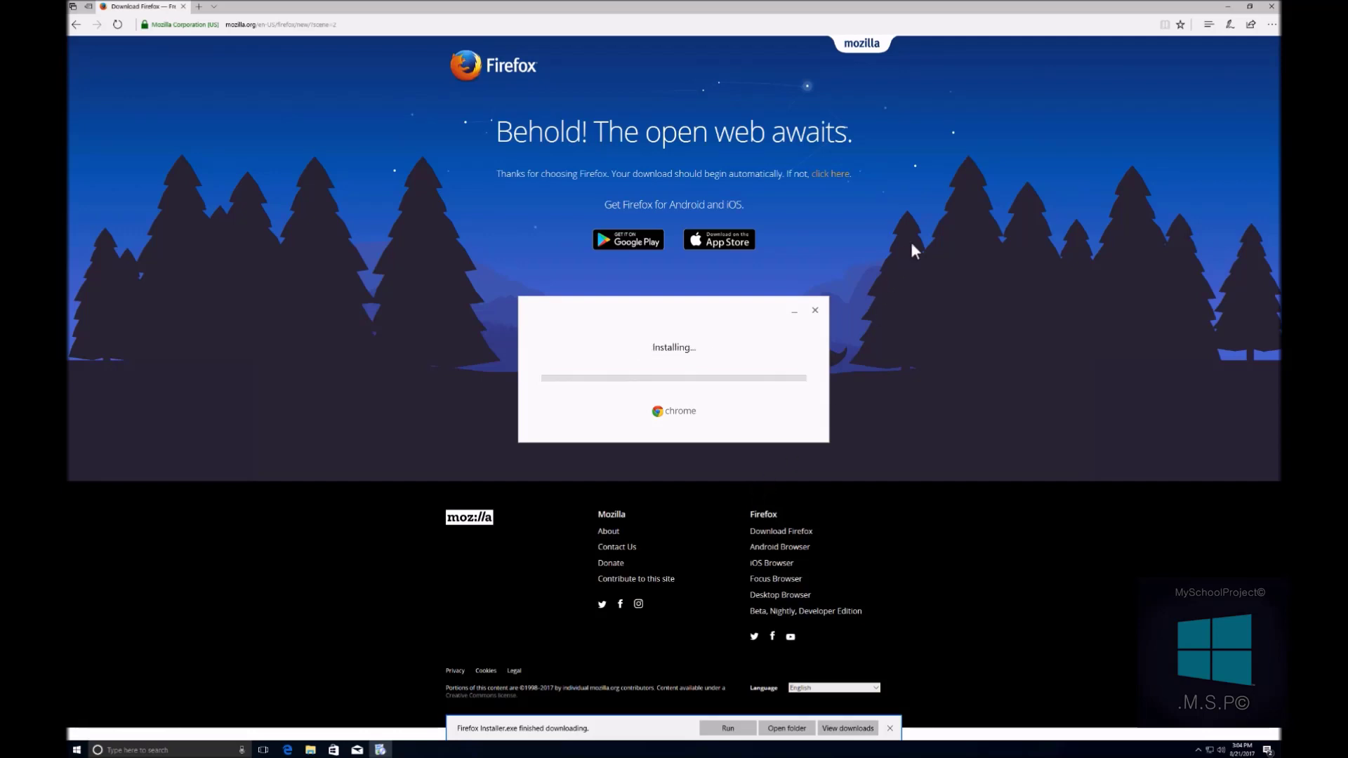
- Restore the Edge window to a smaller size, move it aside and bring the Chrome installer to the front
click(1250, 7)
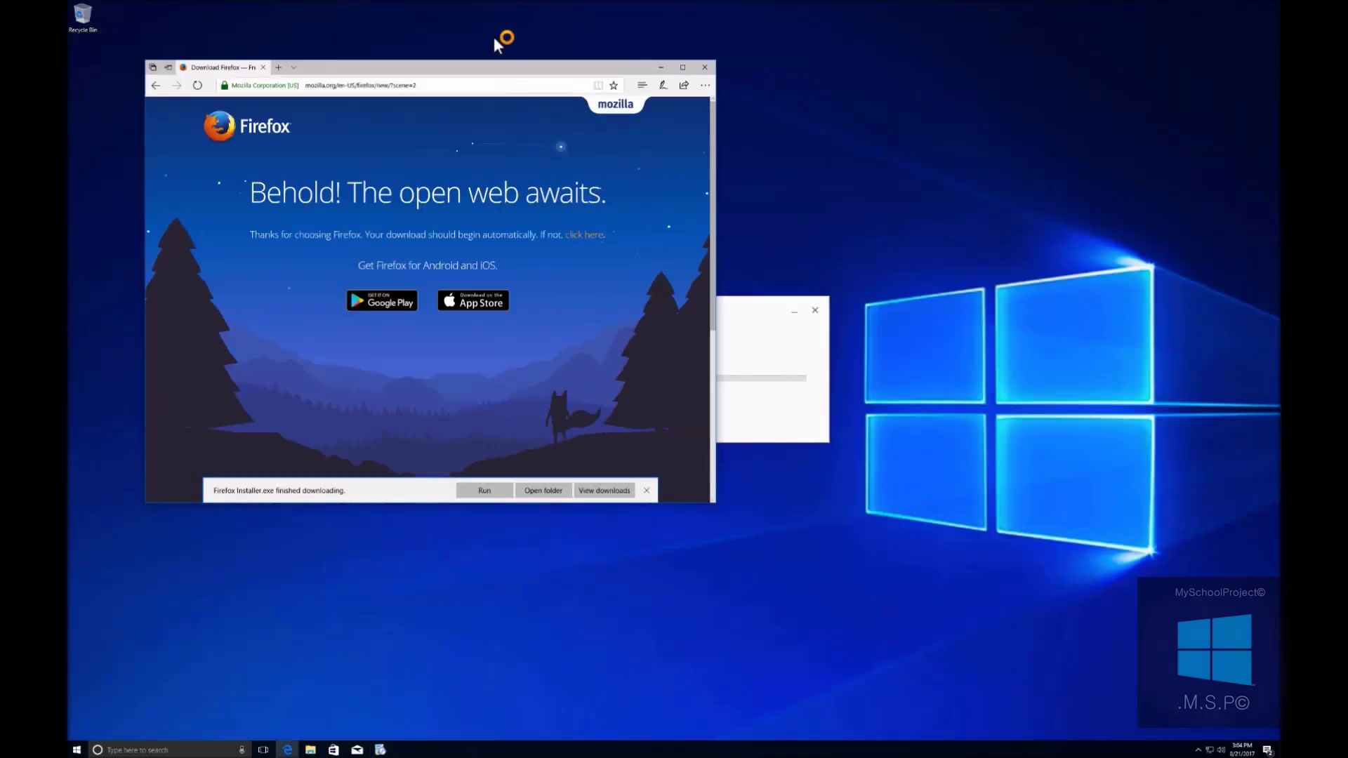
drag(494, 36, 545, 11)
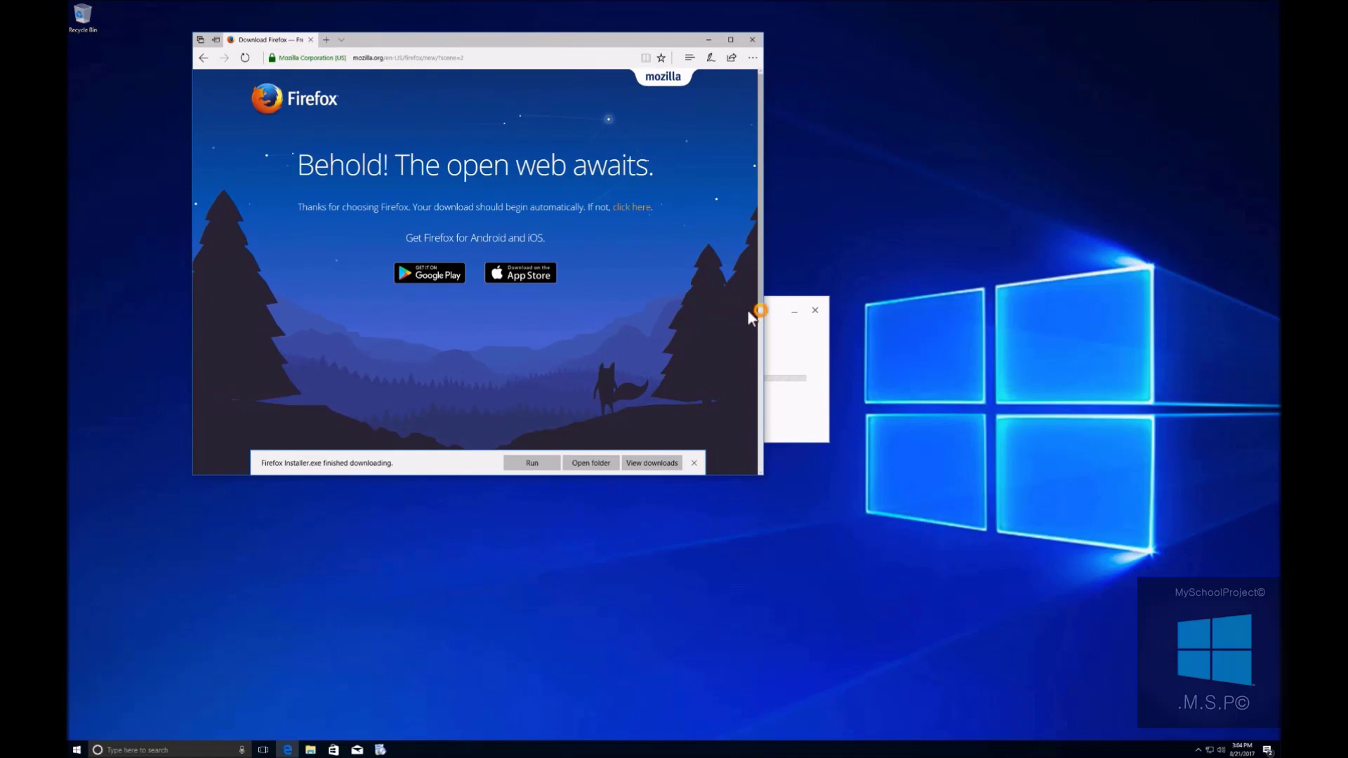
click(770, 313)
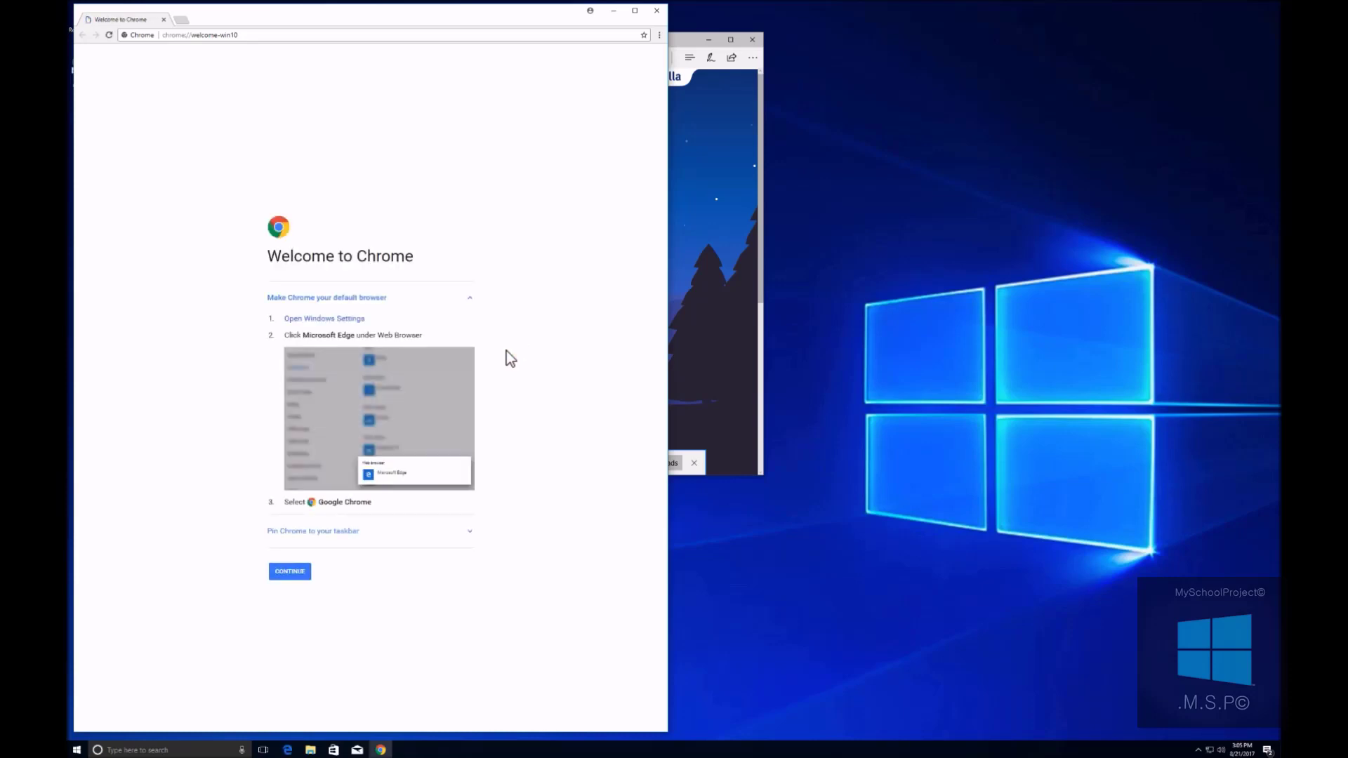
- Run the downloaded Firefox installer from Edge, allow it to make changes and choose not to import anything from other browsers
click(690, 287)
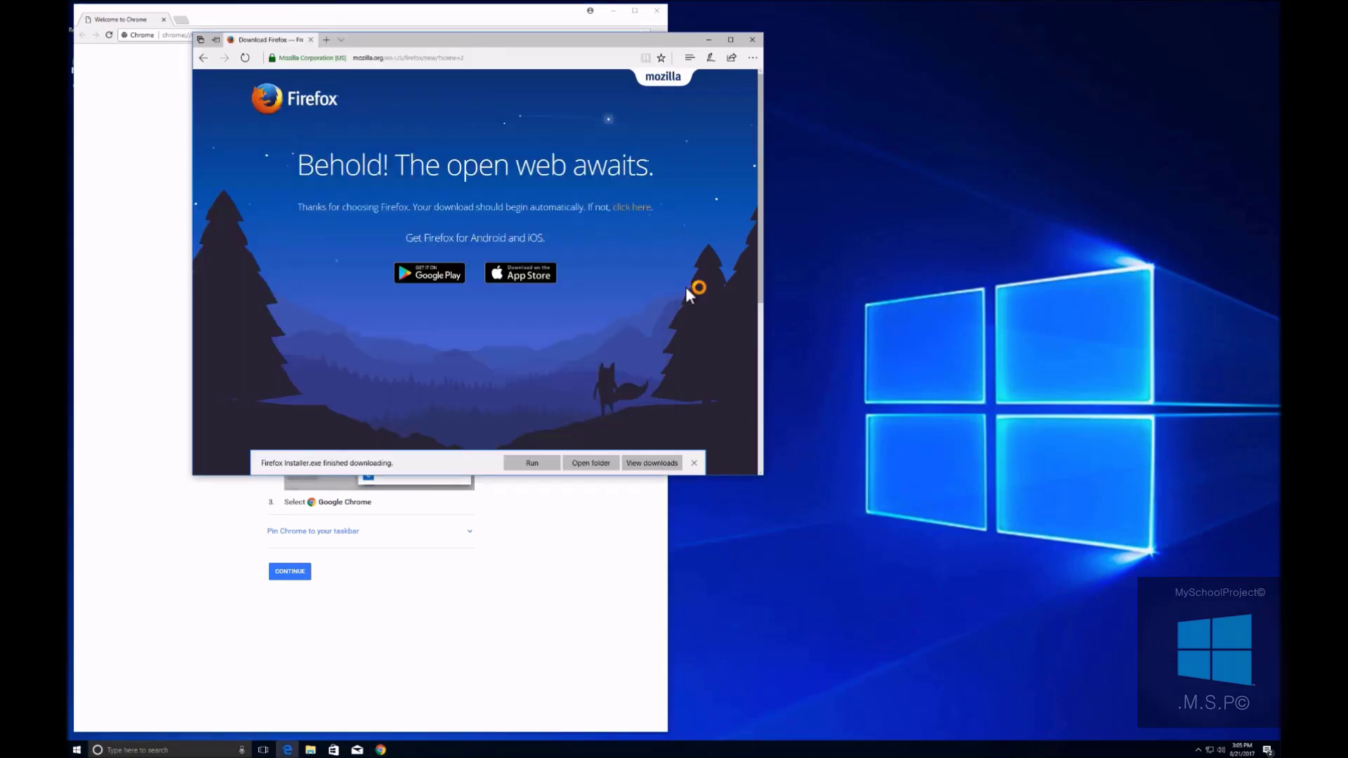
click(528, 462)
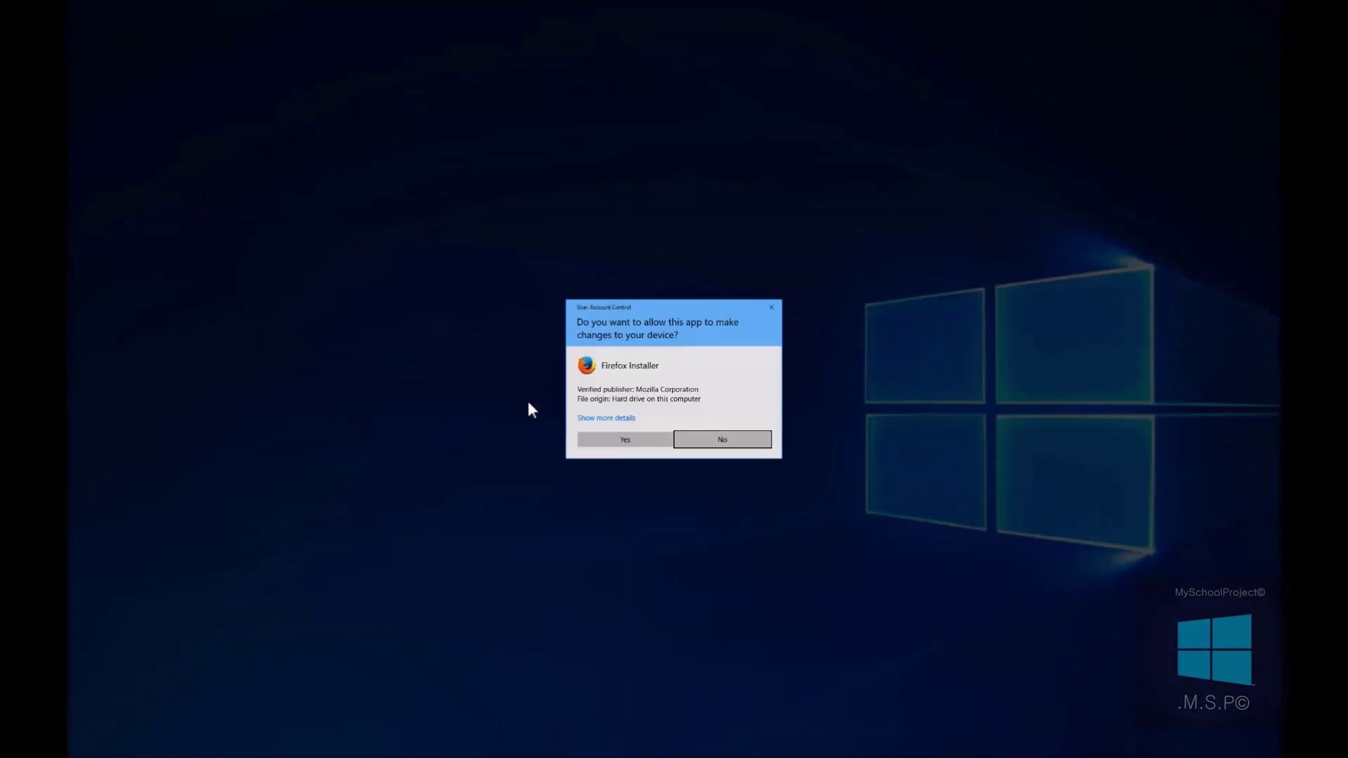
click(599, 413)
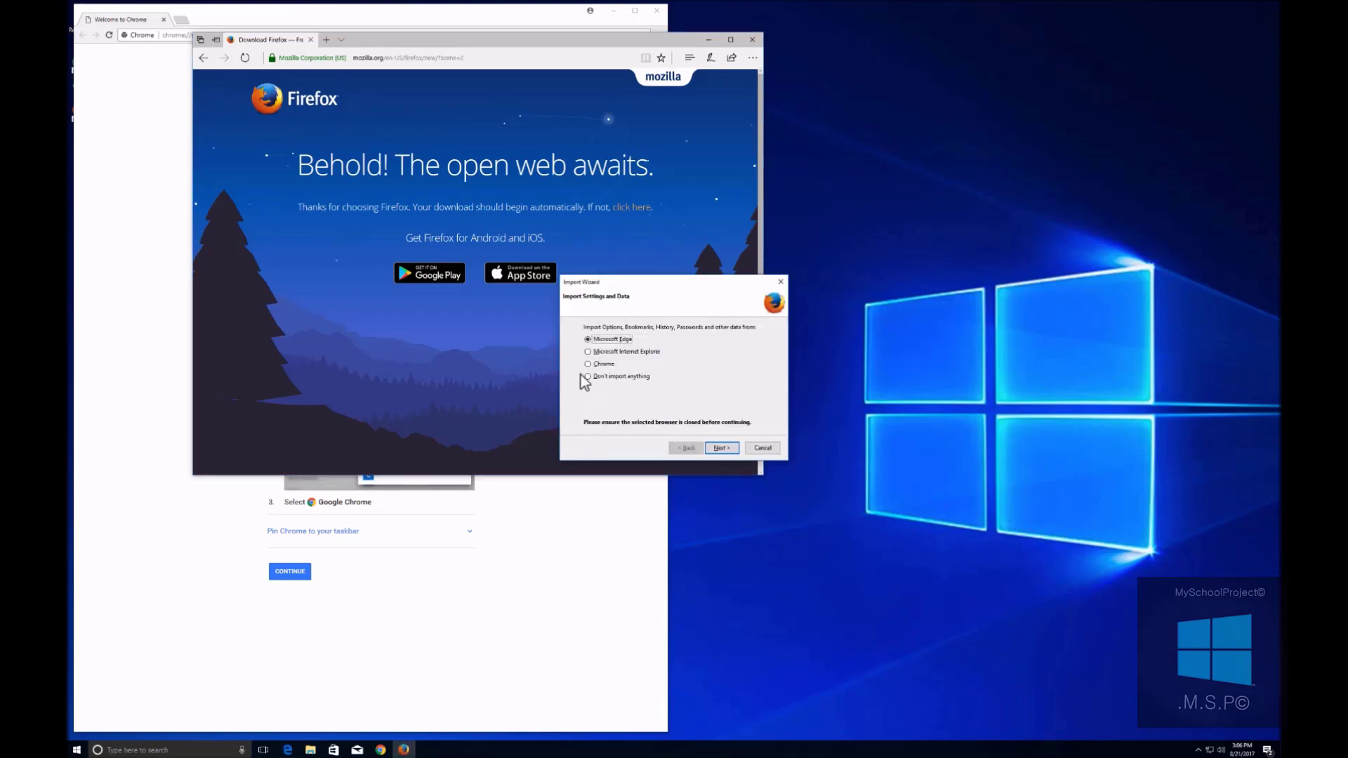
click(587, 377)
click(722, 447)
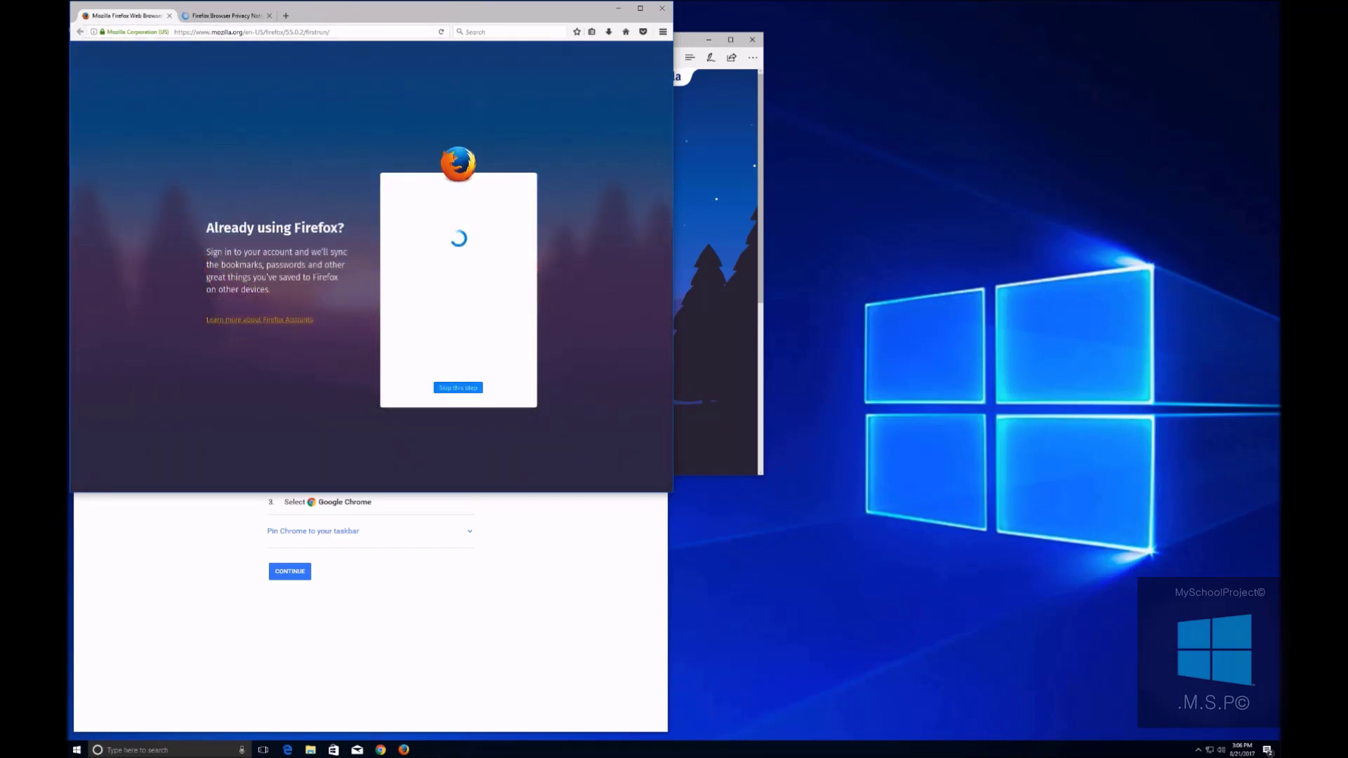
- Move the Firefox window aside, look through the Firefox Browser Privacy Notice and close its tab
drag(369, 17, 681, 34)
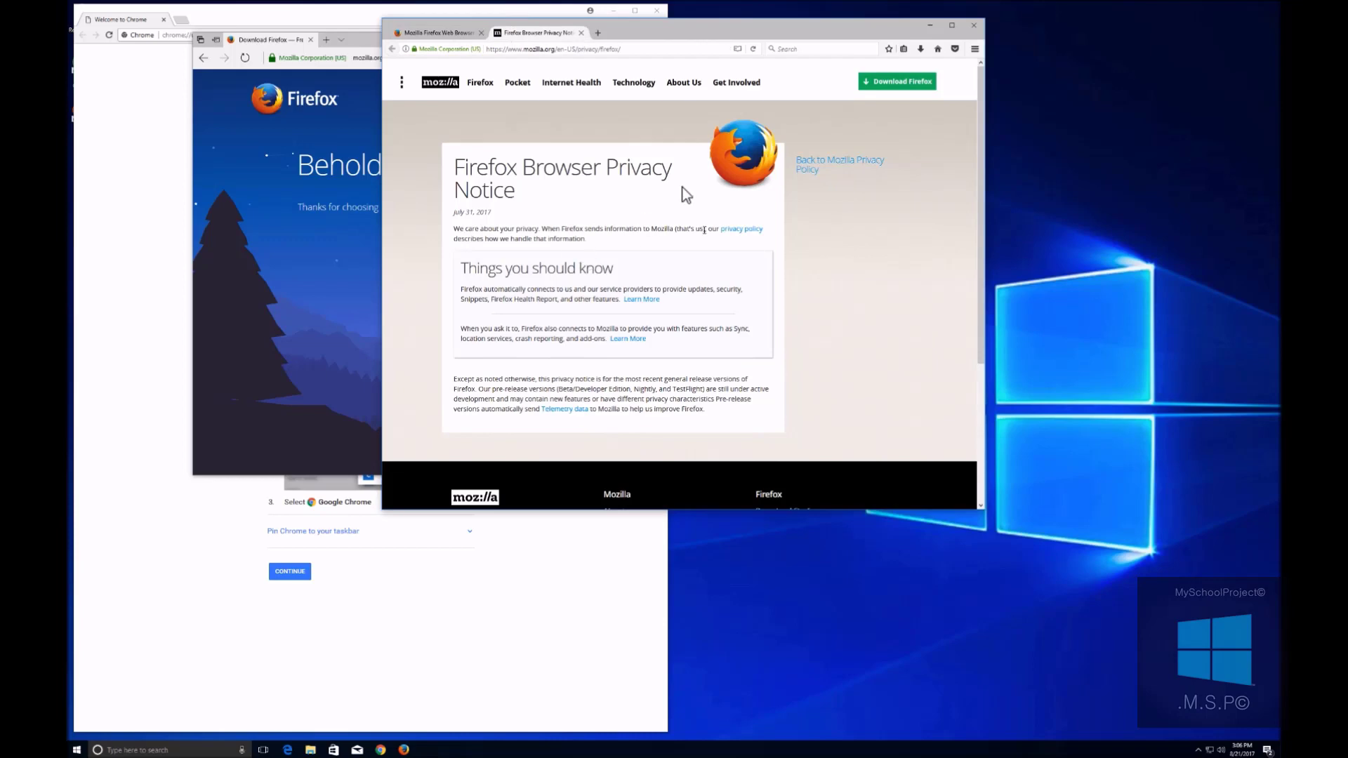
scroll(580, 221, down, 2)
scroll(580, 222, down, 2)
scroll(555, 200, up, 3)
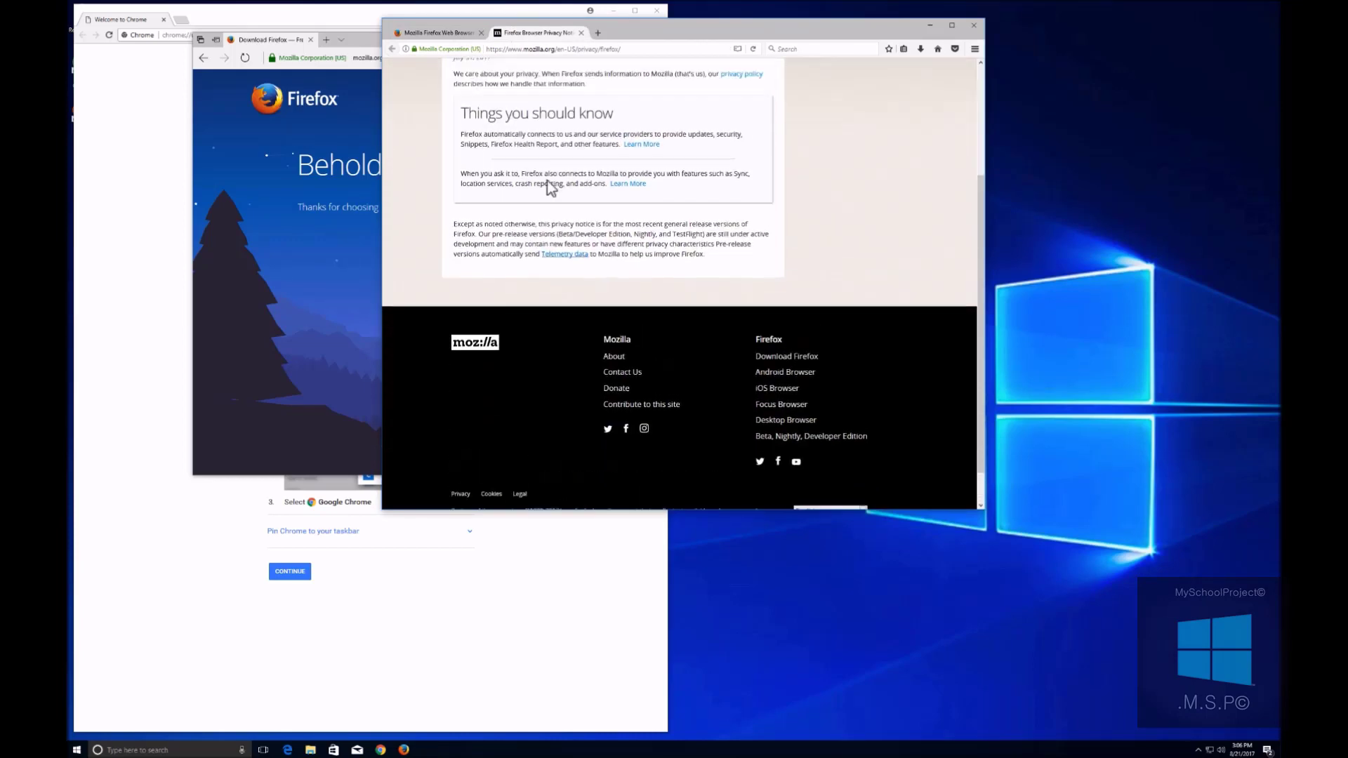
key(ctrl+w)
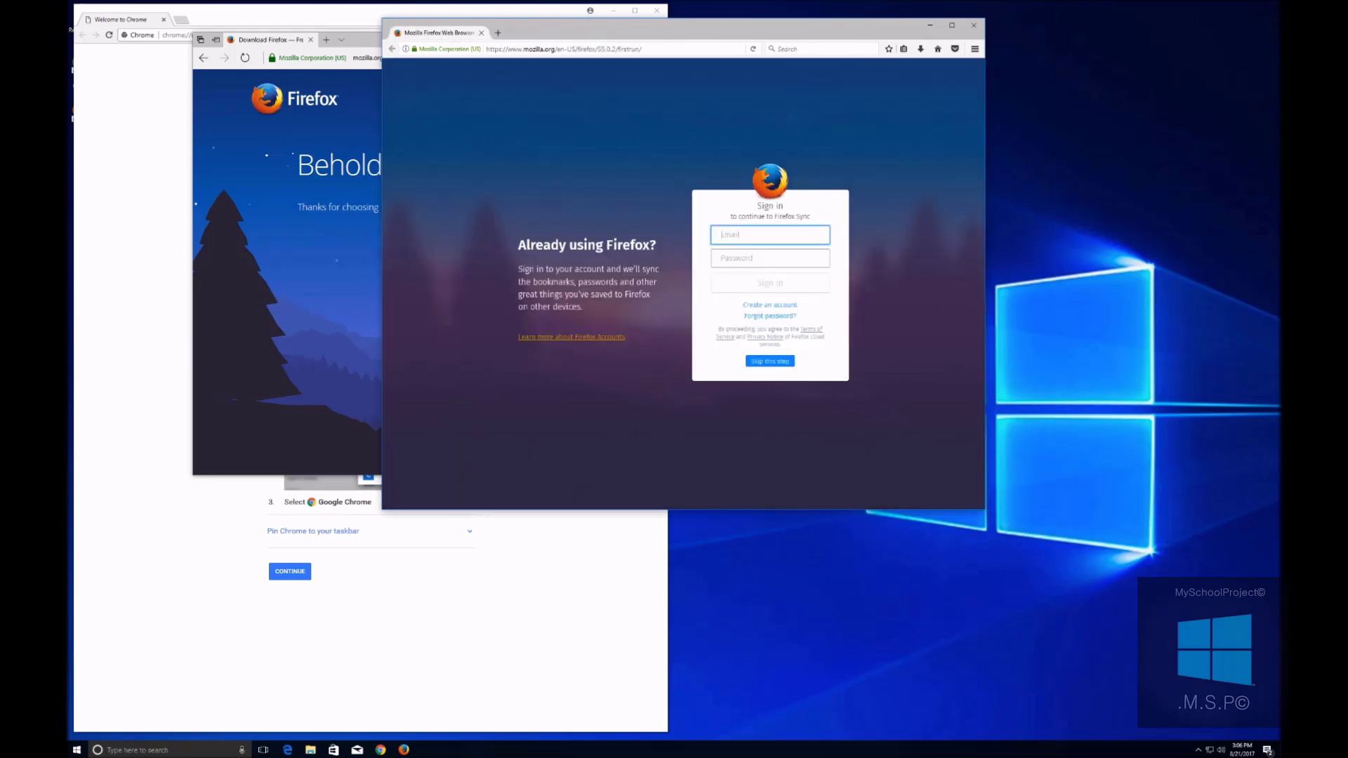
- Snap Firefox to the right half of the screen with Edge filling the other half, and close Edge
drag(511, 25, 1248, 44)
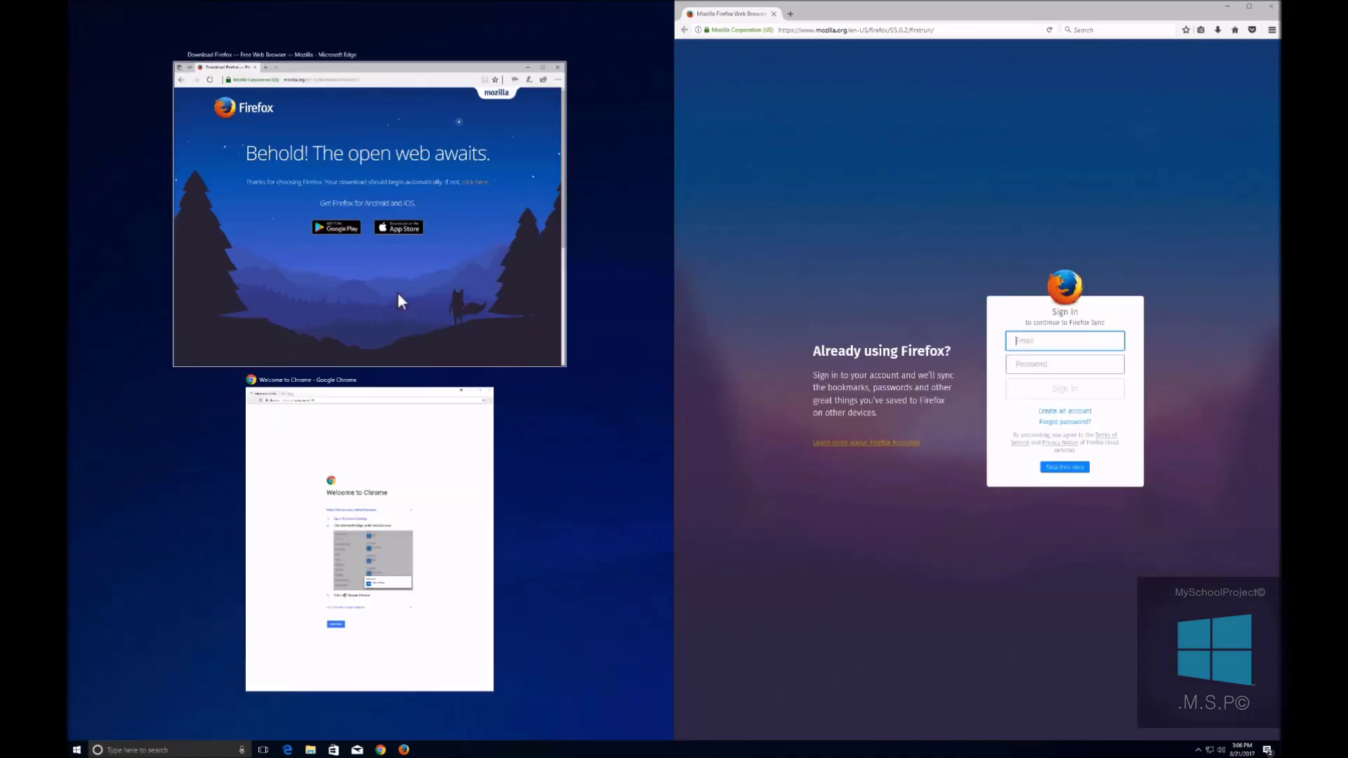
click(457, 391)
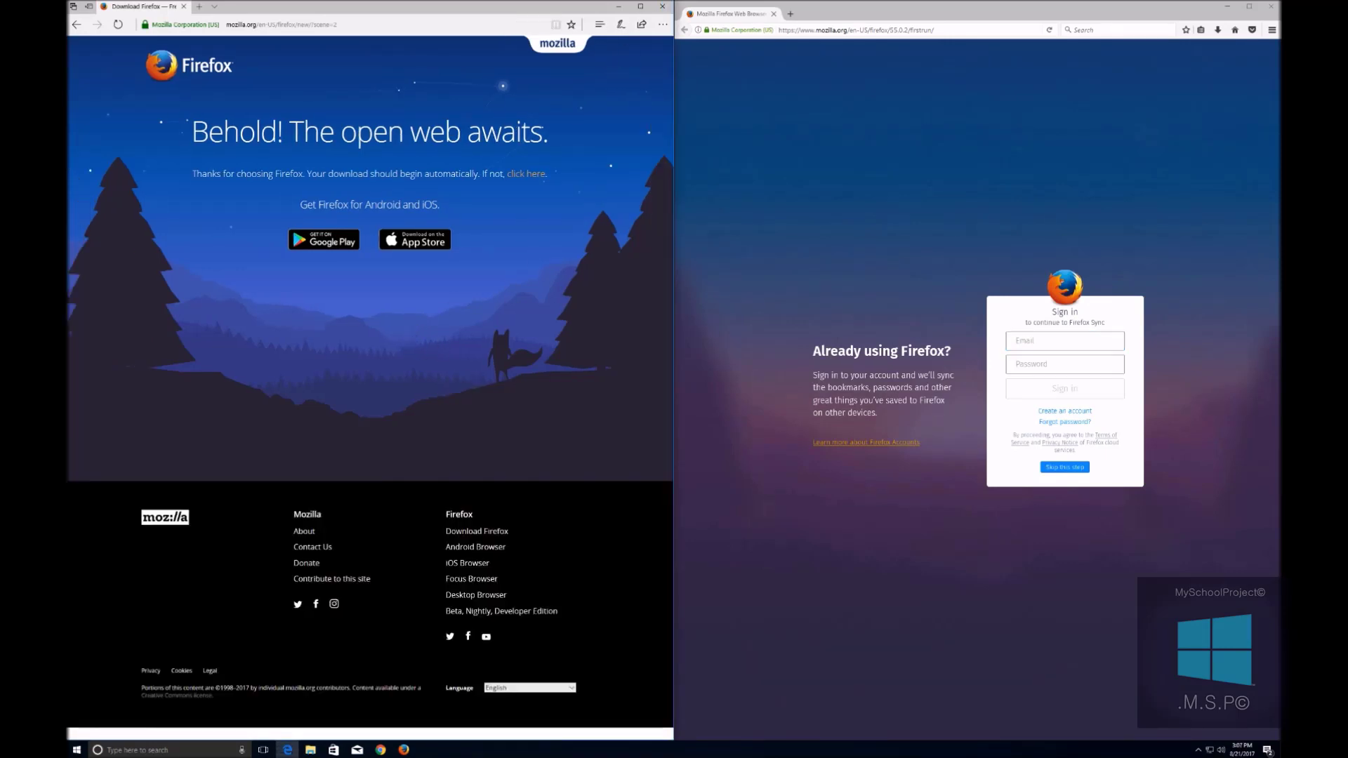
click(662, 6)
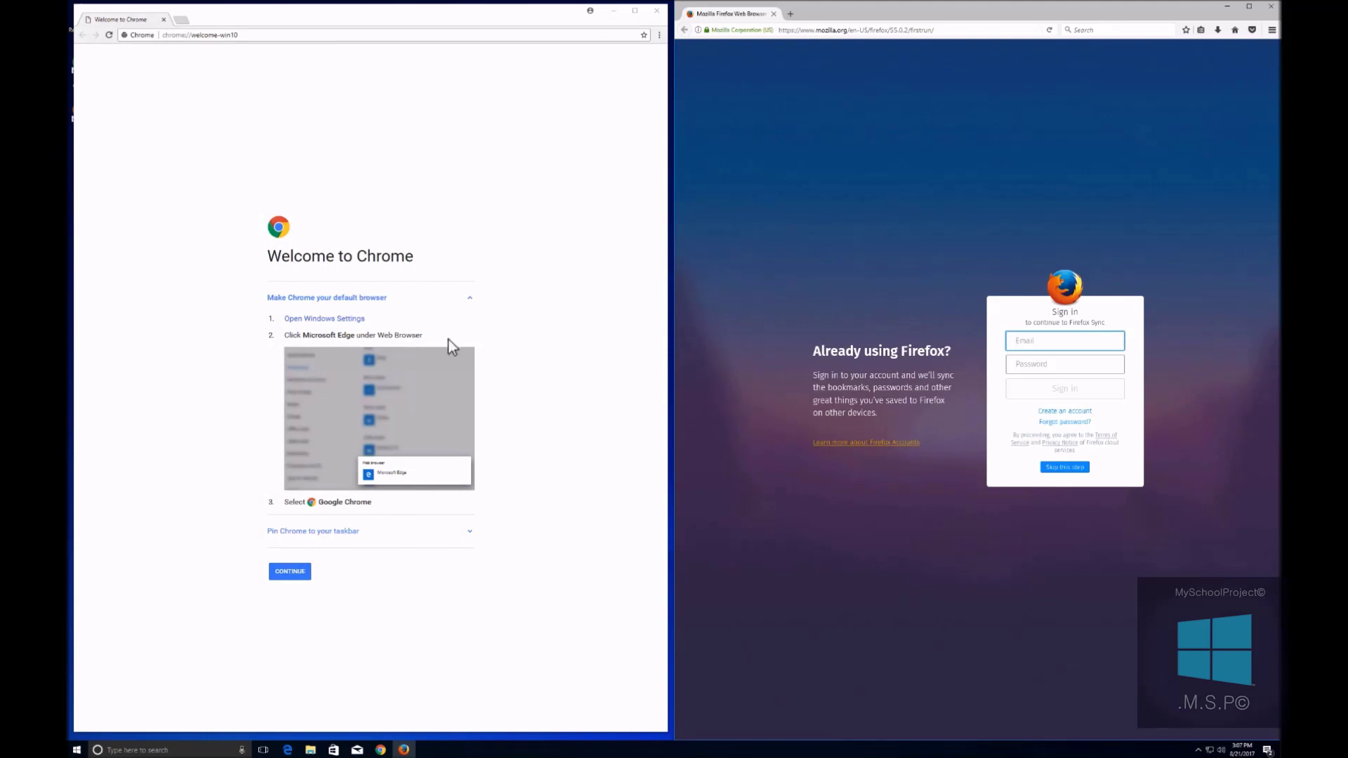
- Exit Chrome, unsnap the Firefox window and close it to return to the empty desktop
click(659, 34)
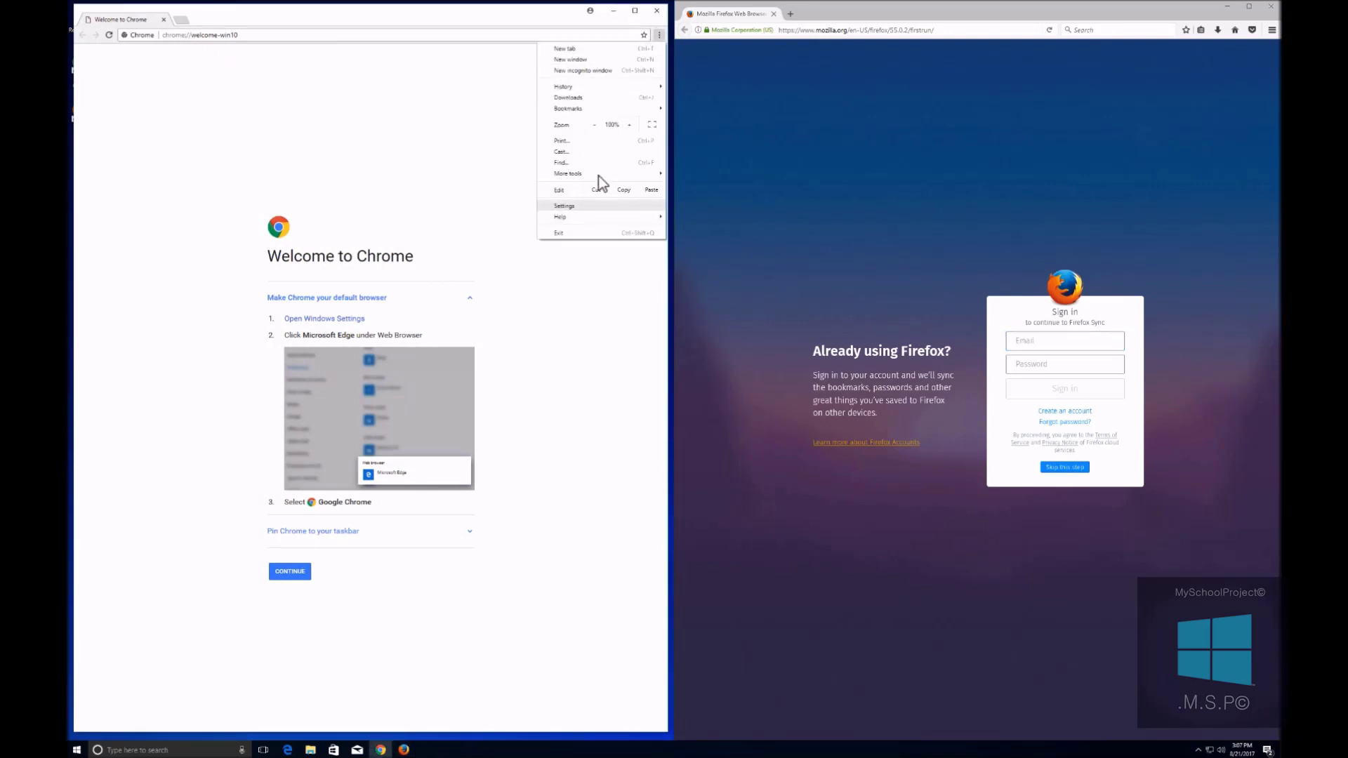
click(561, 233)
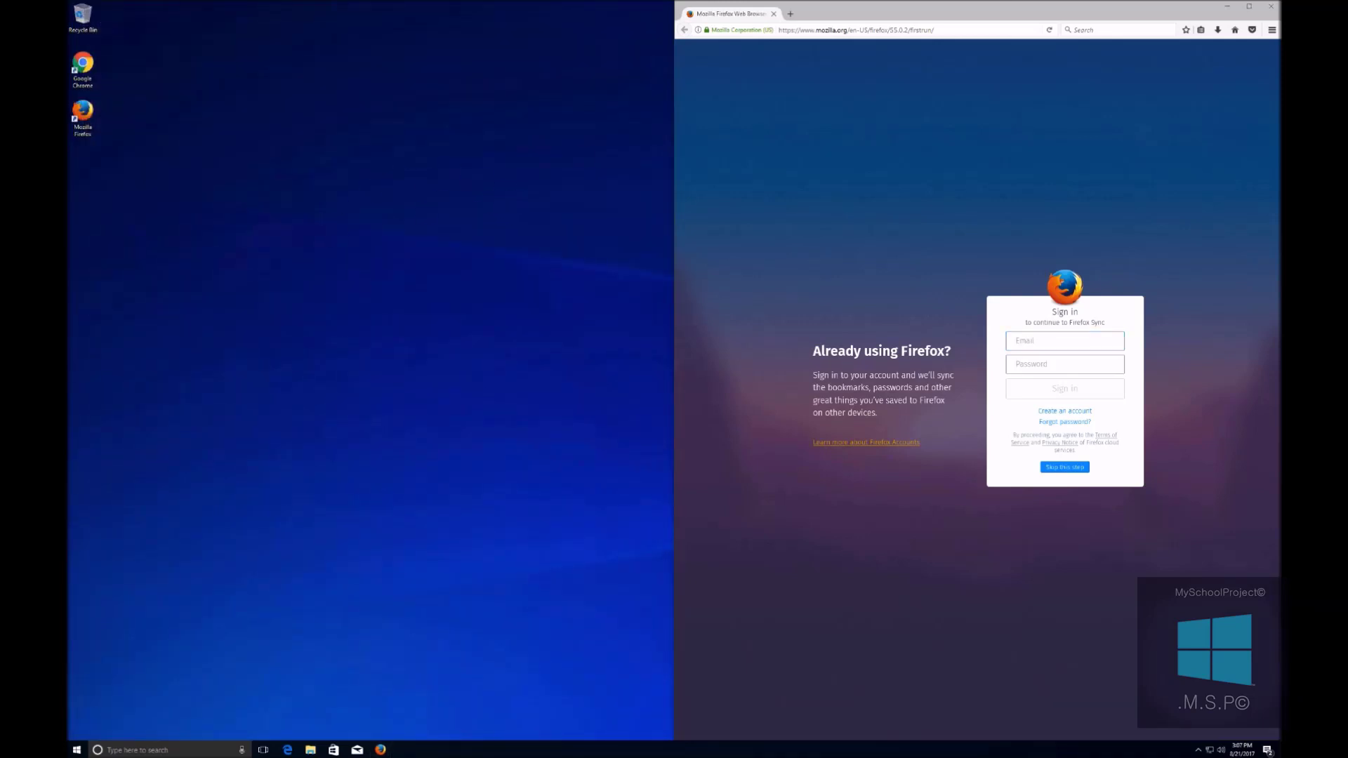
drag(1047, 11, 590, 7)
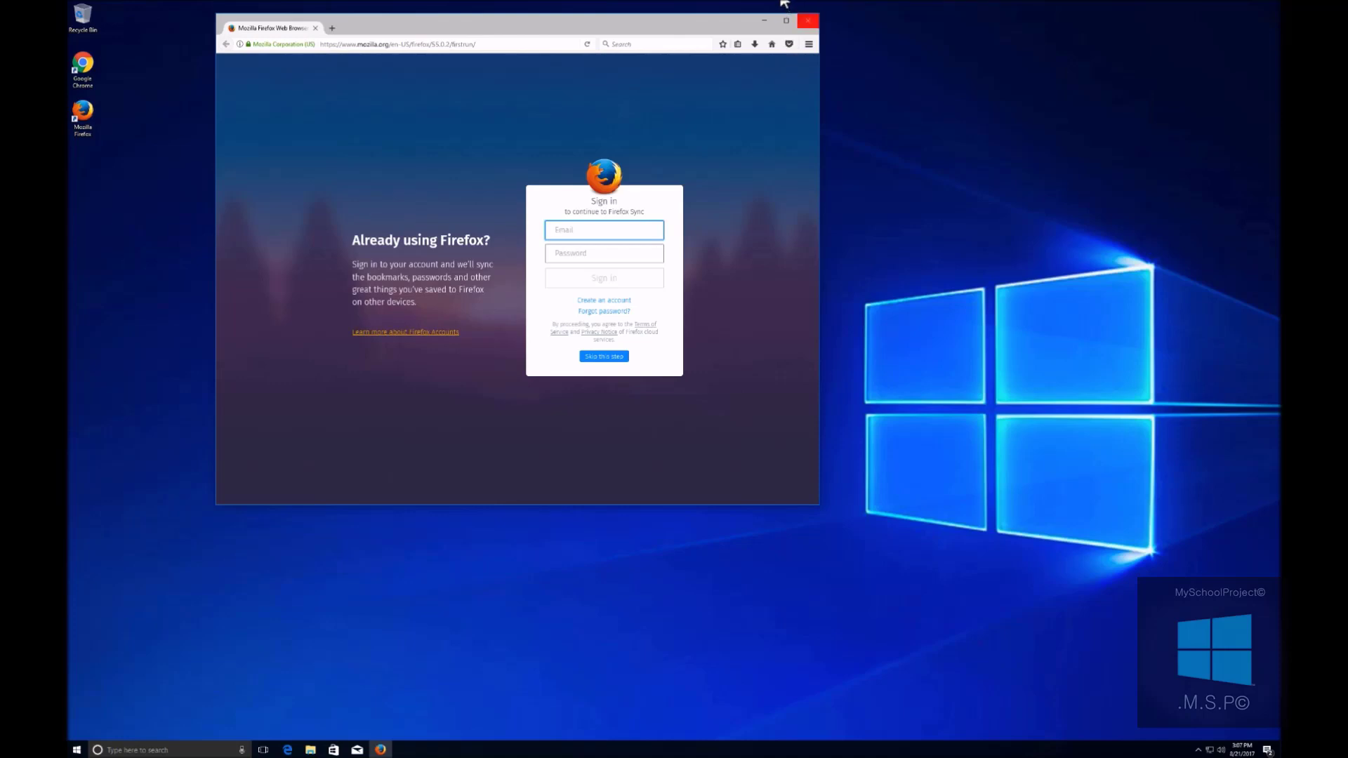
click(807, 19)
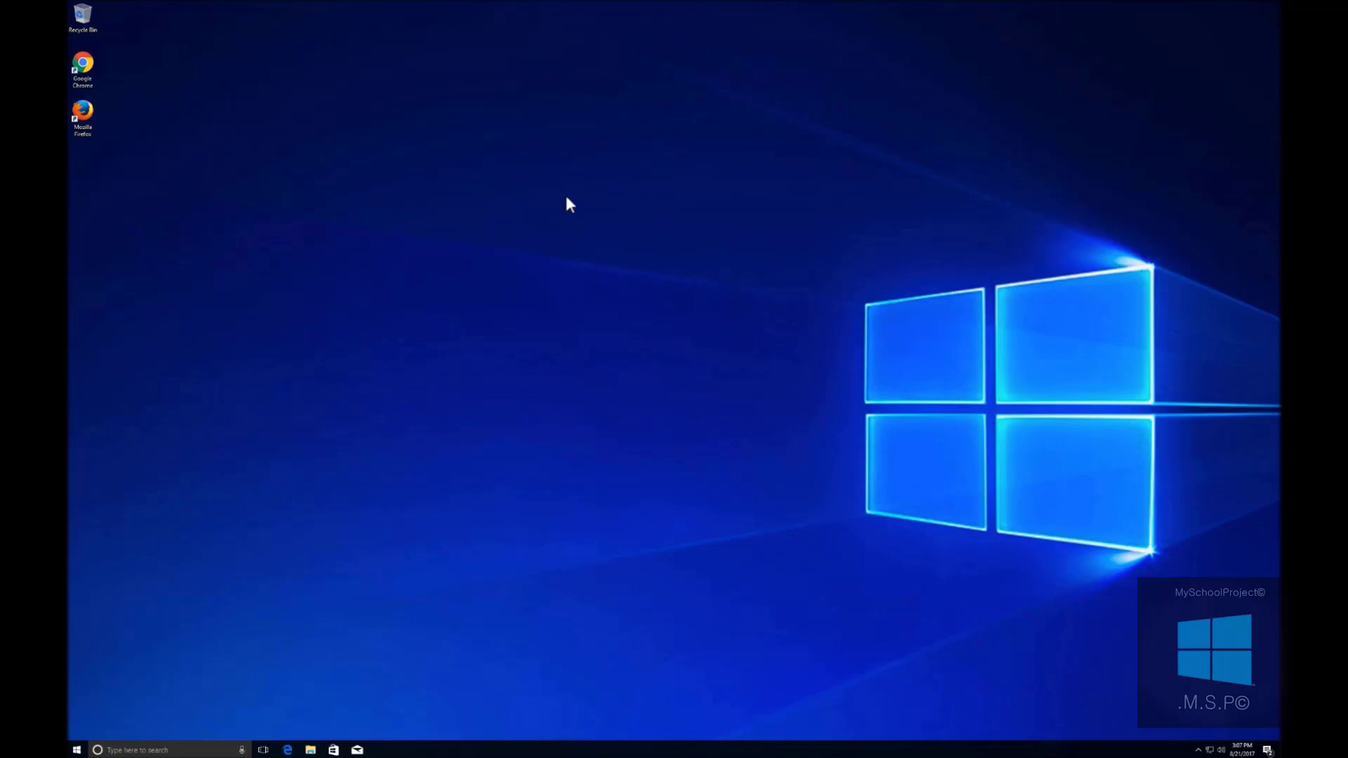